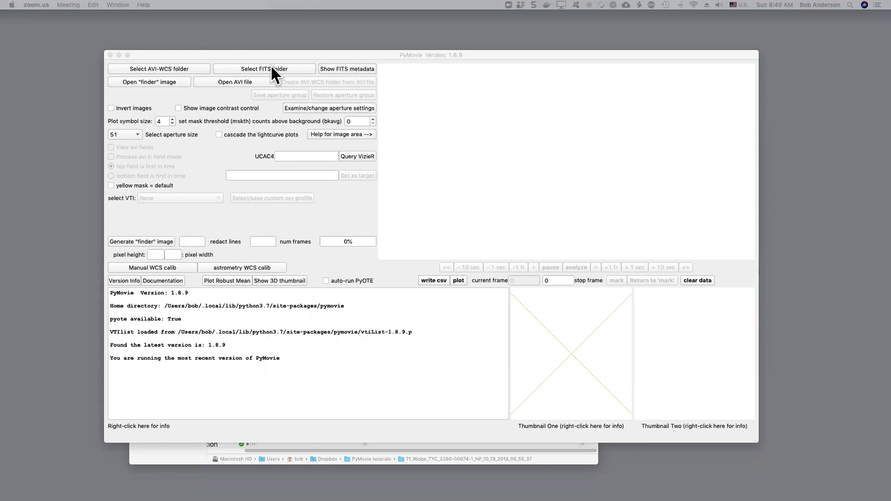
# Step: Load the Niobe star-field AVI (10767 frames, 29.97 fps, 640×480) from its recording folder
pyautogui.click(177, 68)
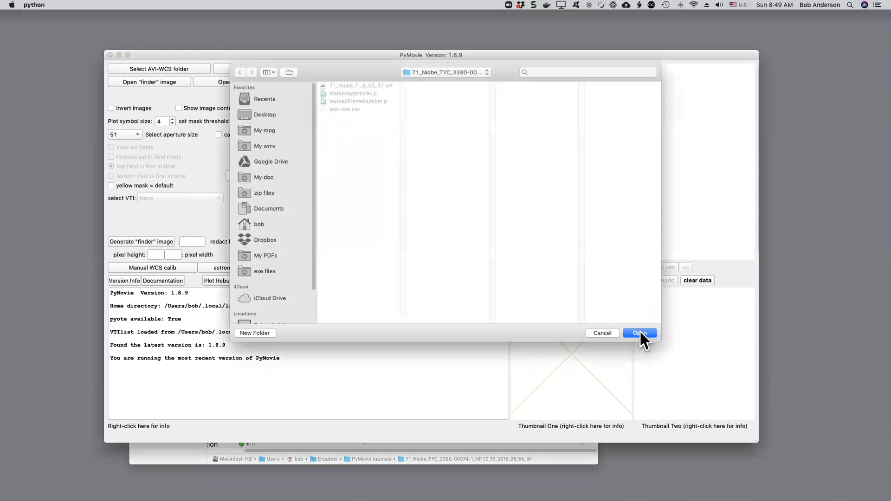
pyautogui.click(639, 332)
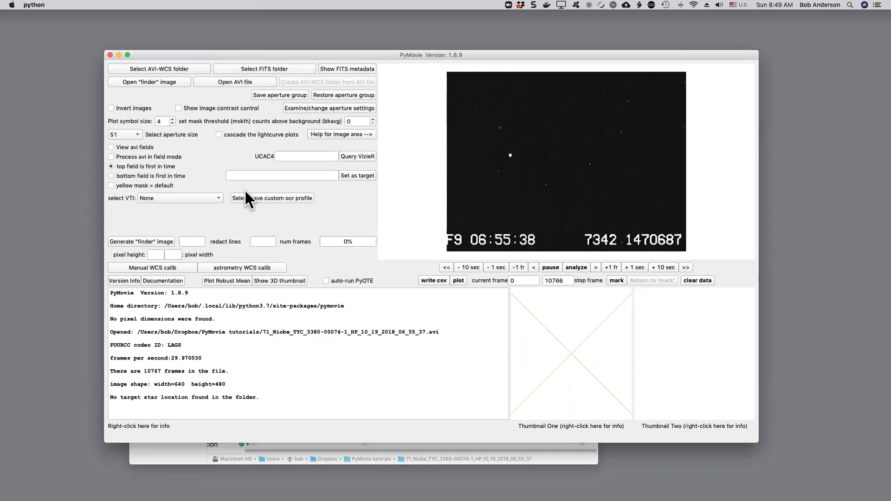
# Step: Choose IOTA VTI 3: one line (with F) as the timestamp inserter type
pyautogui.click(217, 198)
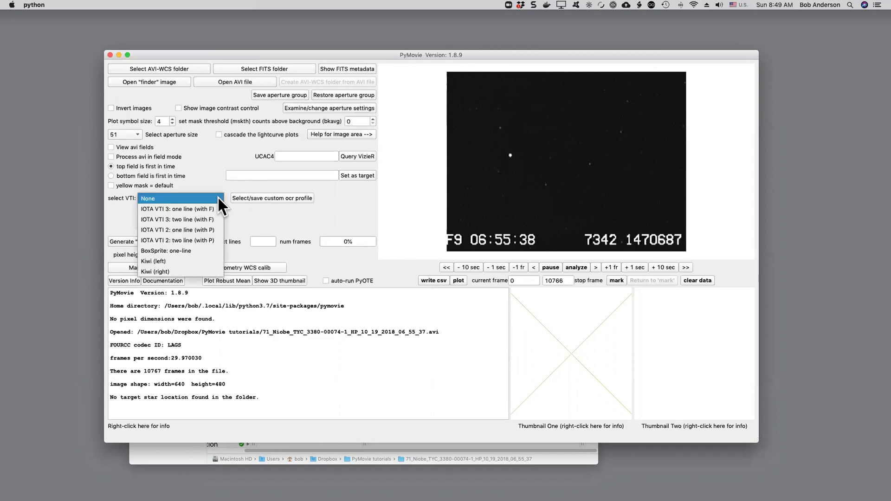
pyautogui.click(187, 208)
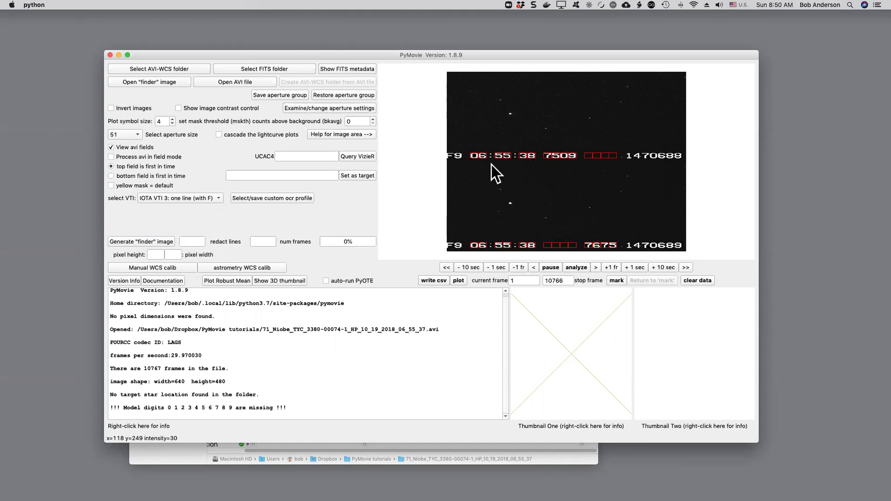
# Step: Zoom into the timestamp and jog the first upper OCR box one pixel onto the 0 digit
pyautogui.scroll(2, 487, 161)
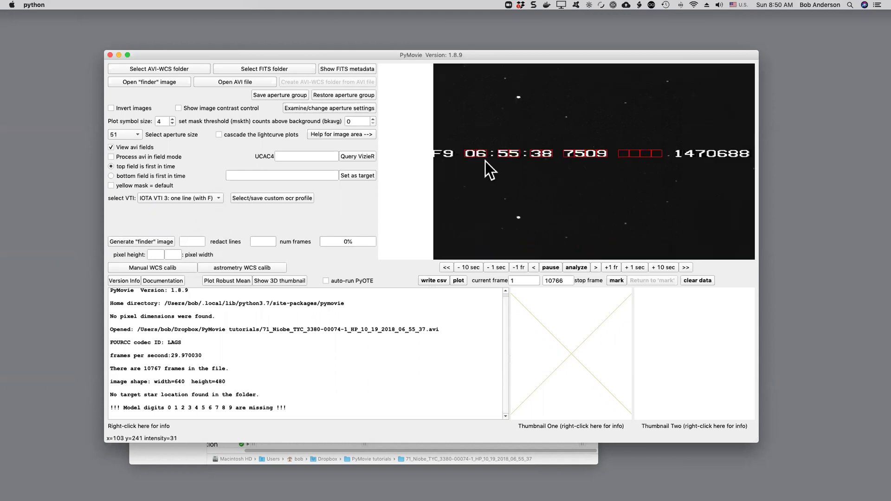
pyautogui.scroll(1, 485, 161)
pyautogui.scroll(1, 480, 163)
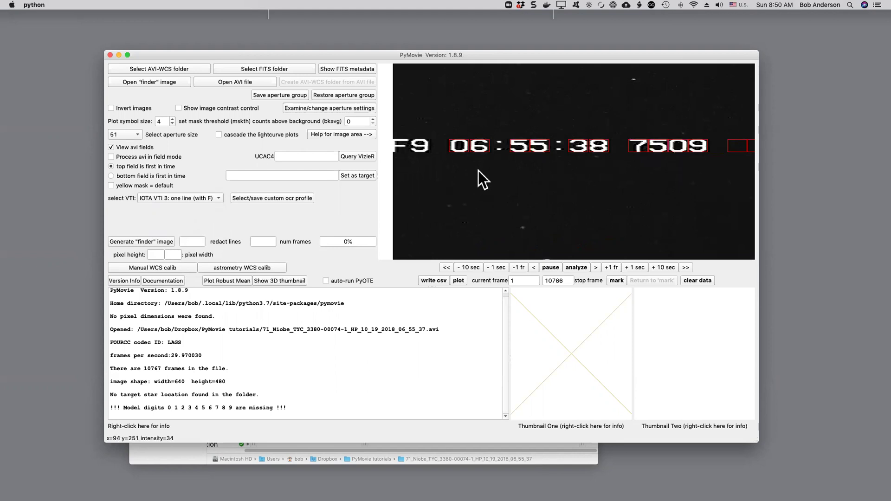
pyautogui.rightClick(457, 145)
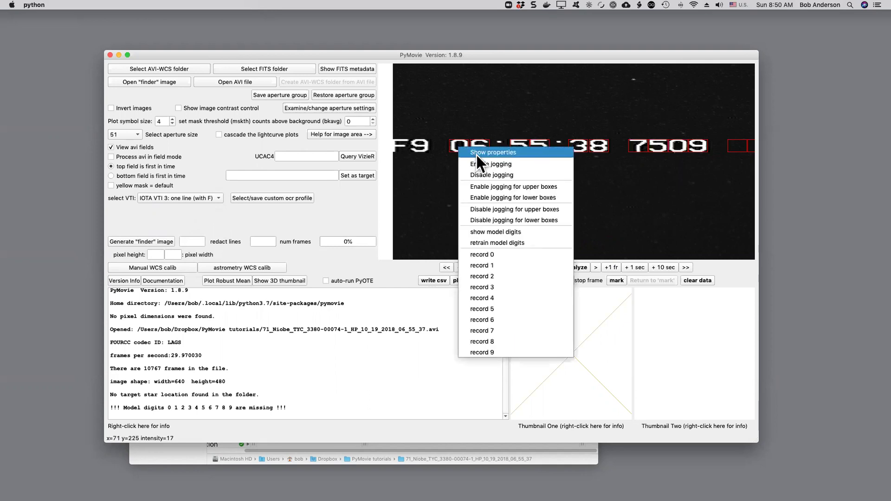
pyautogui.click(476, 153)
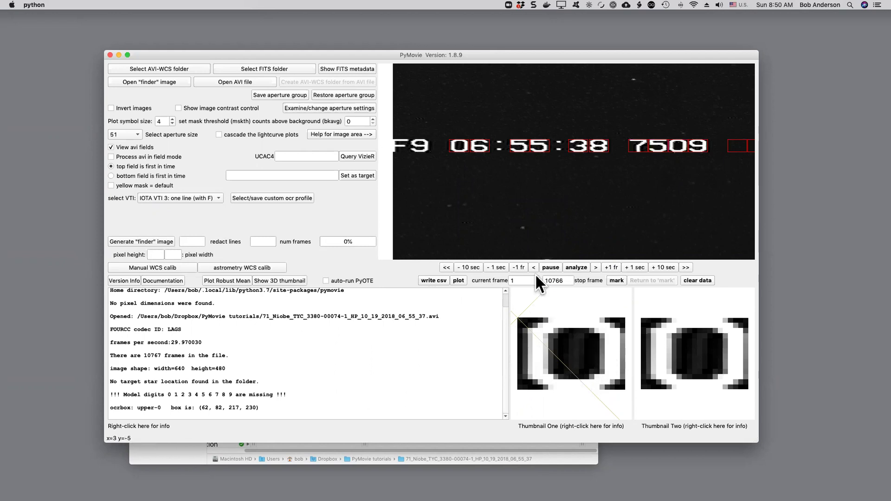
pyautogui.rightClick(457, 145)
pyautogui.click(468, 162)
pyautogui.rightClick(458, 147)
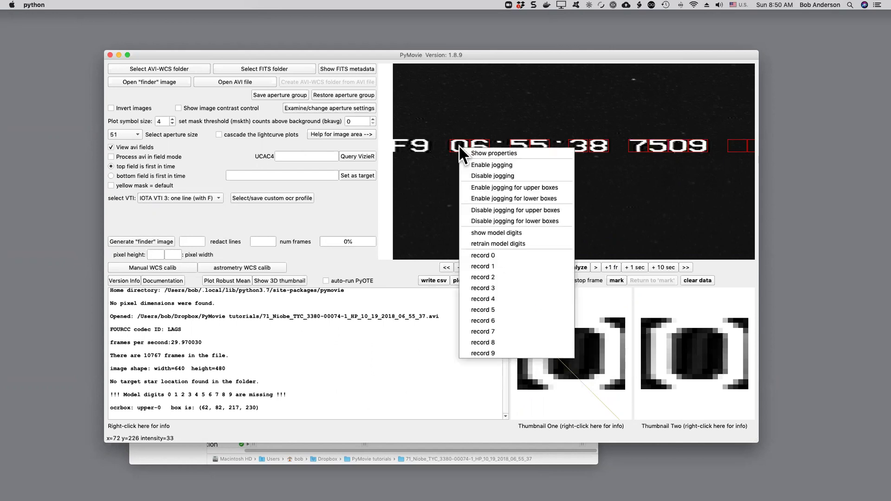
pyautogui.click(474, 174)
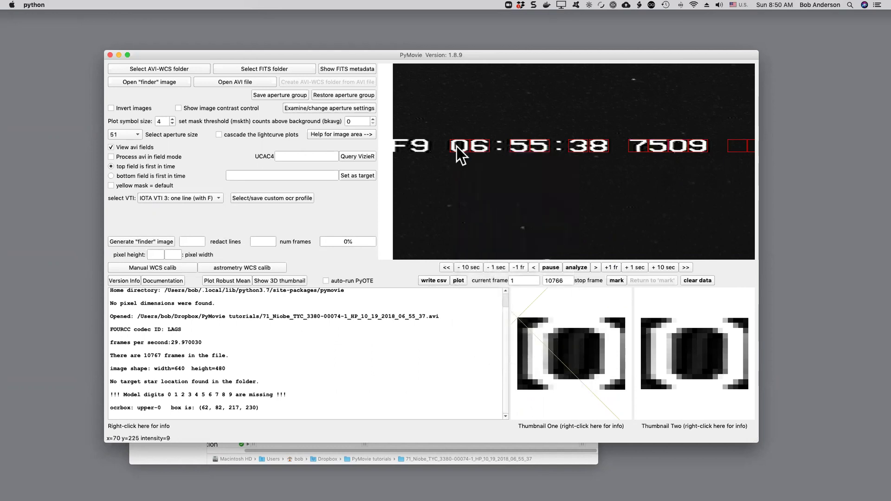
pyautogui.rightClick(456, 146)
pyautogui.click(464, 150)
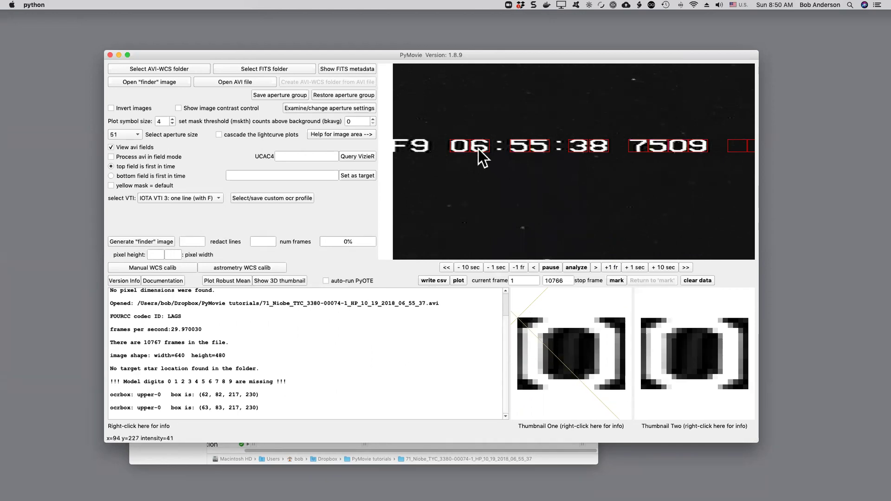
# Step: Jog the second upper OCR box one pixel onto the 6 digit and log its position
pyautogui.rightClick(479, 149)
pyautogui.click(488, 154)
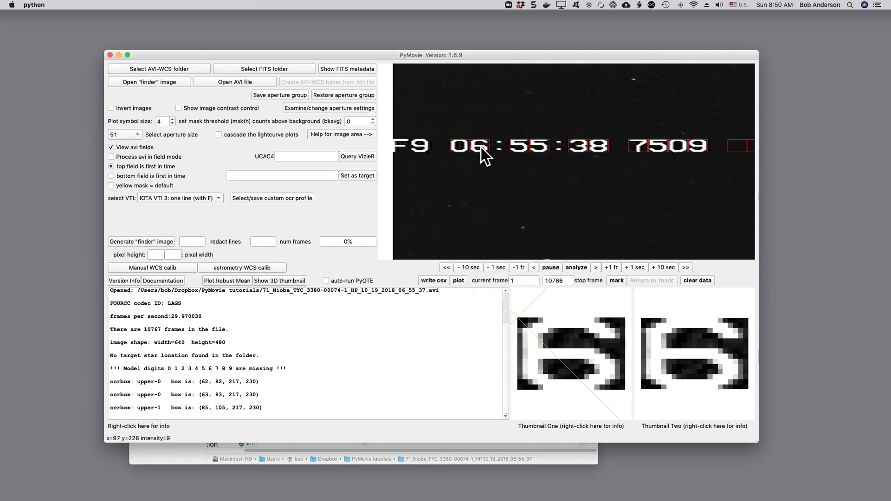
pyautogui.rightClick(481, 147)
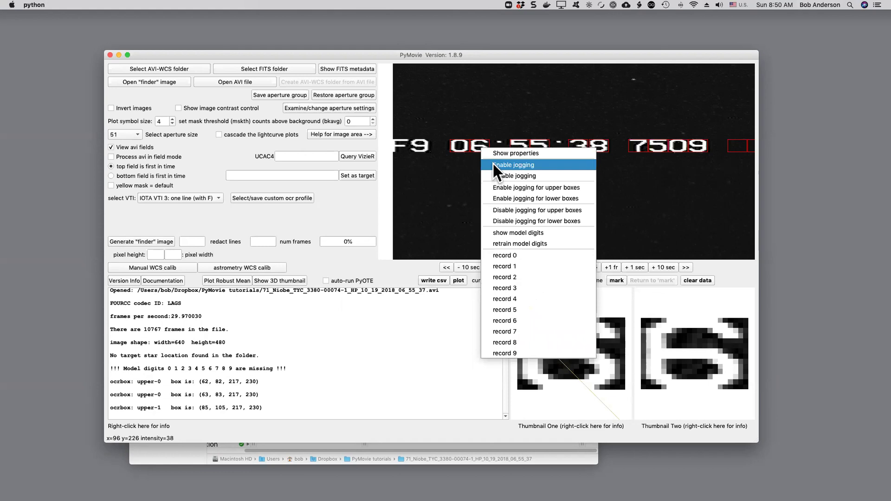
pyautogui.click(493, 164)
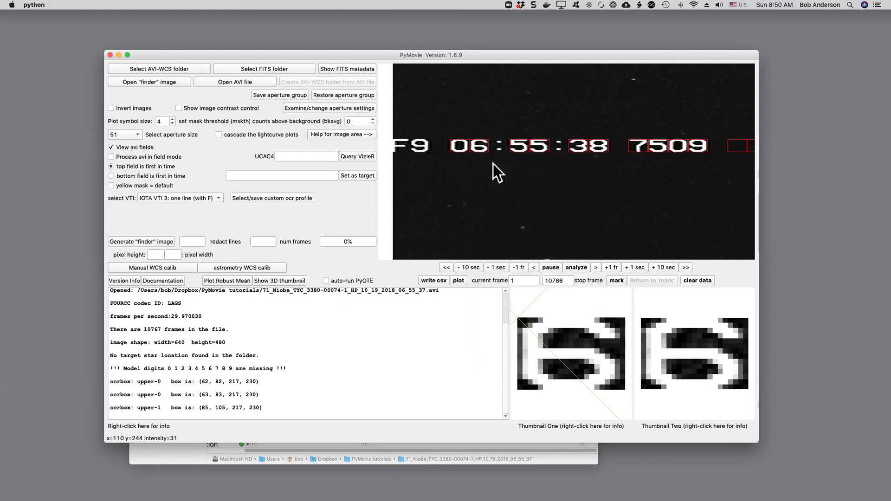
pyautogui.rightClick(474, 147)
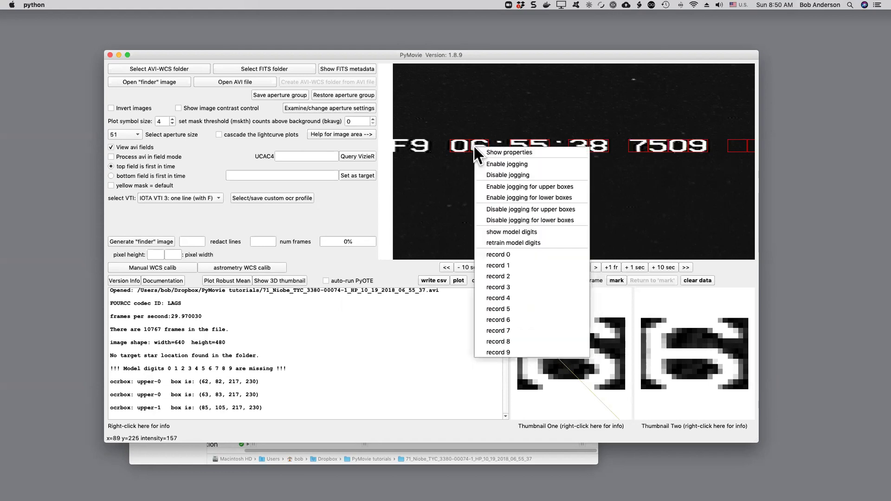
pyautogui.click(493, 152)
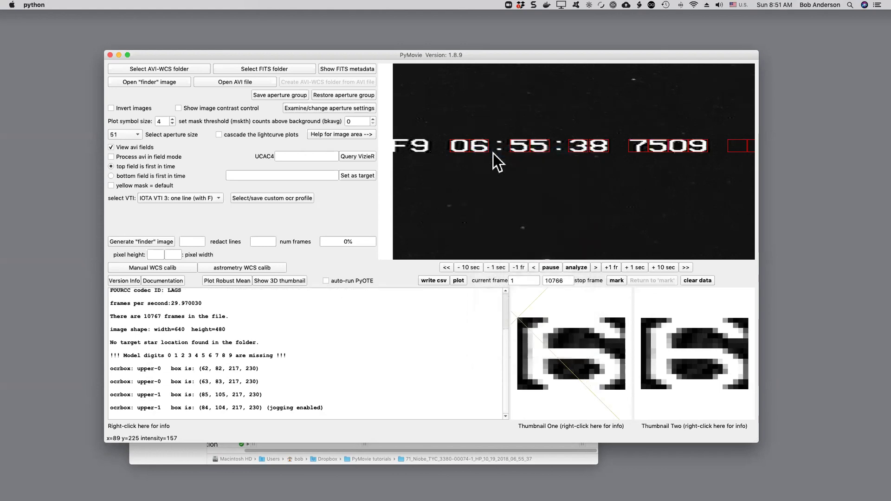
pyautogui.rightClick(478, 147)
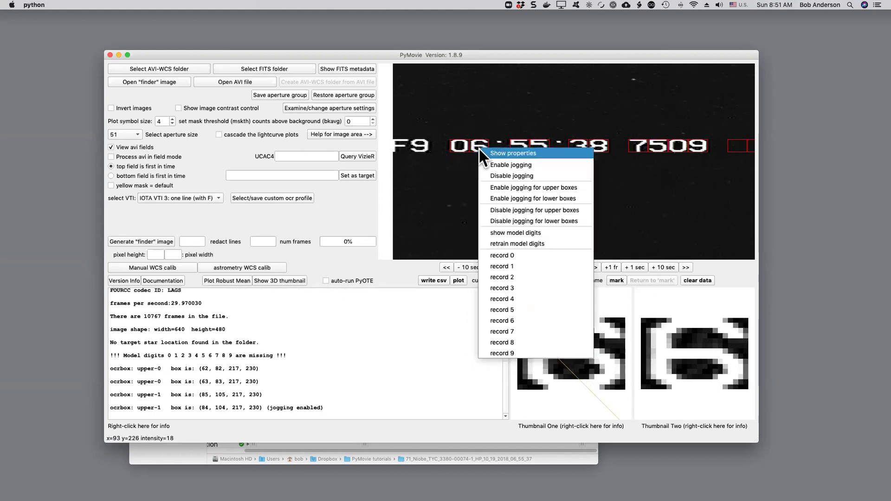
pyautogui.click(494, 177)
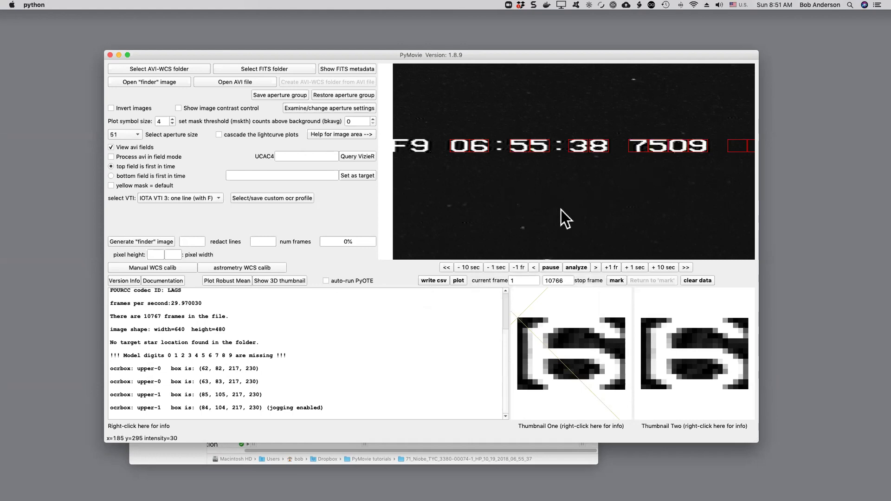
# Step: Pan to the lower timestamp line and jog the first lower 5 box one pixel left
pyautogui.moveTo(560, 210); pyautogui.dragTo(580, 146)
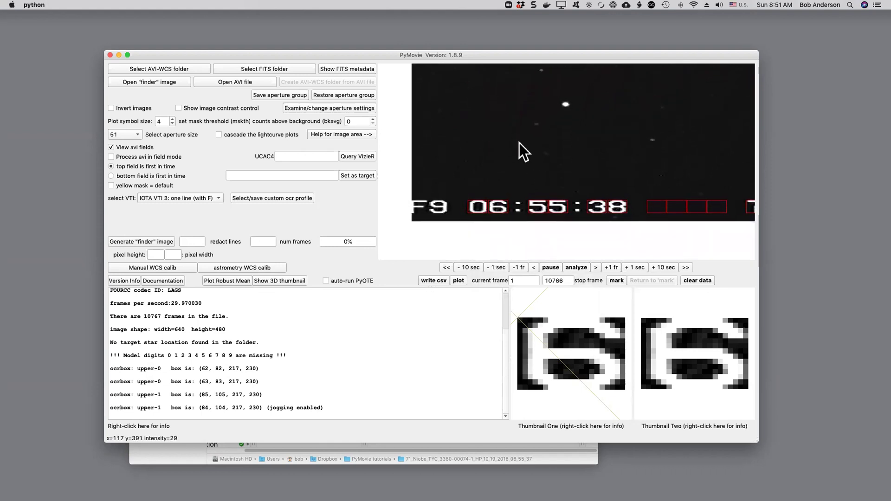
pyautogui.rightClick(497, 210)
pyautogui.click(503, 215)
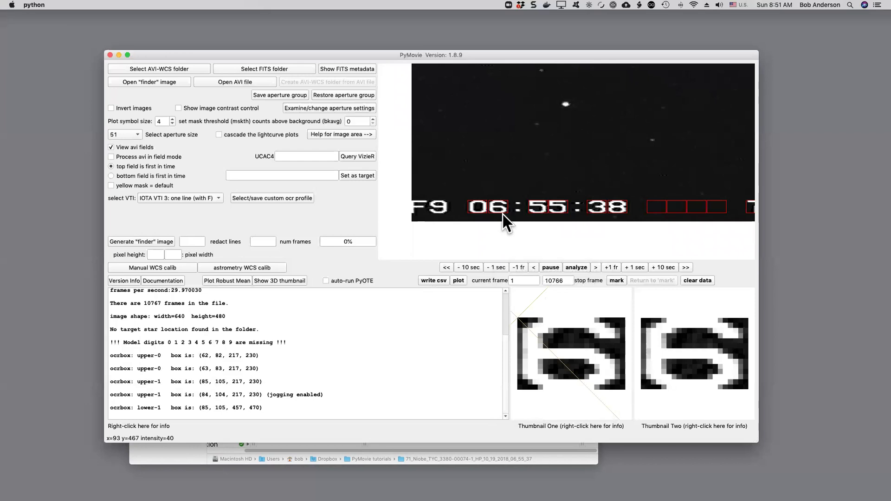
pyautogui.rightClick(536, 207)
pyautogui.click(545, 210)
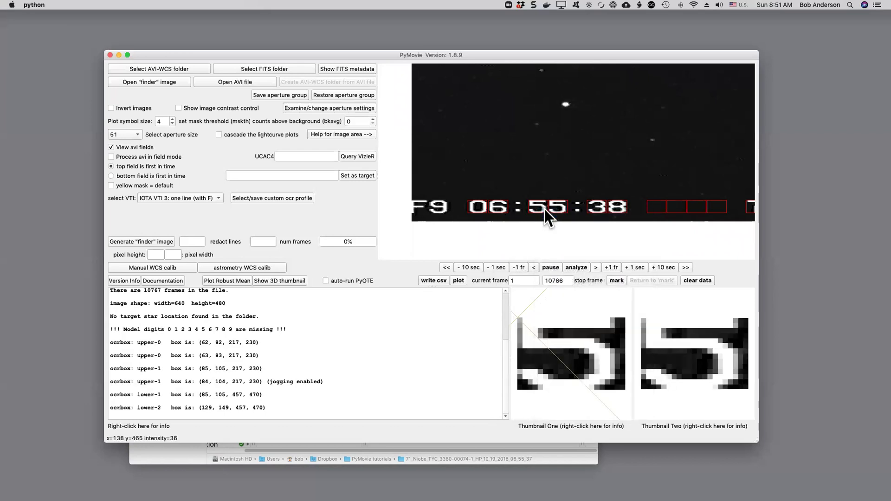
pyautogui.rightClick(537, 207)
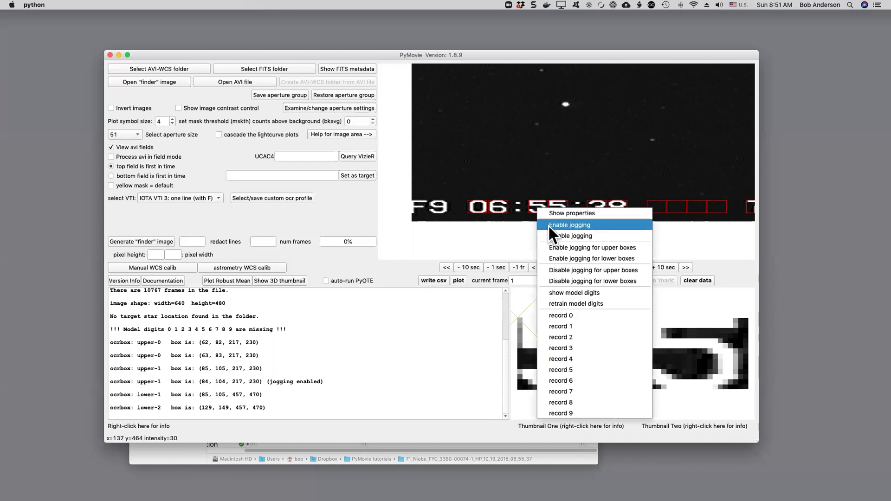
pyautogui.click(548, 224)
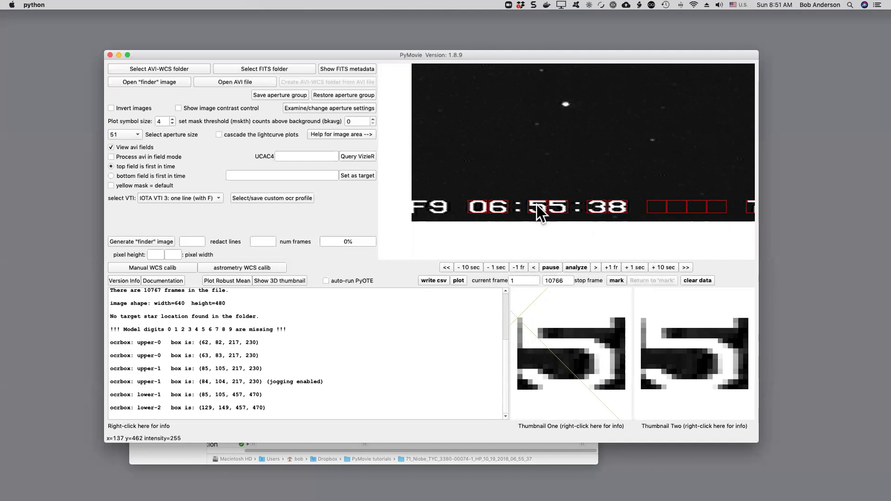
pyautogui.rightClick(540, 208)
pyautogui.click(543, 209)
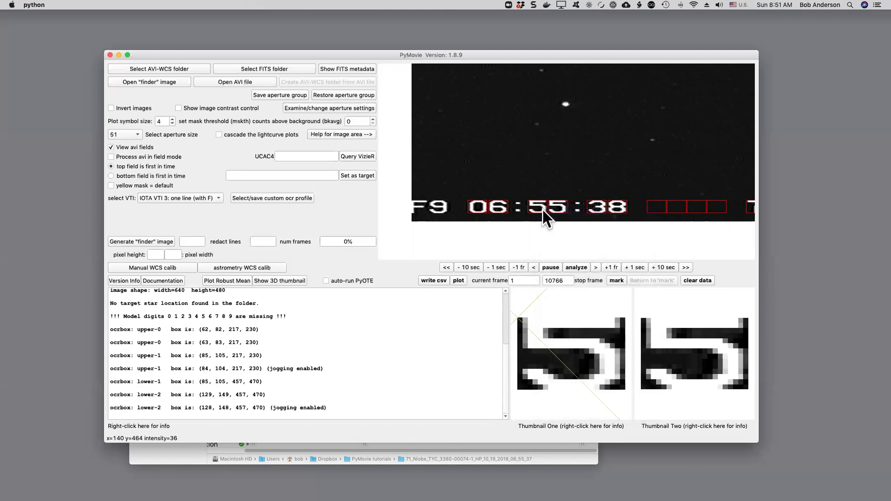
pyautogui.rightClick(536, 206)
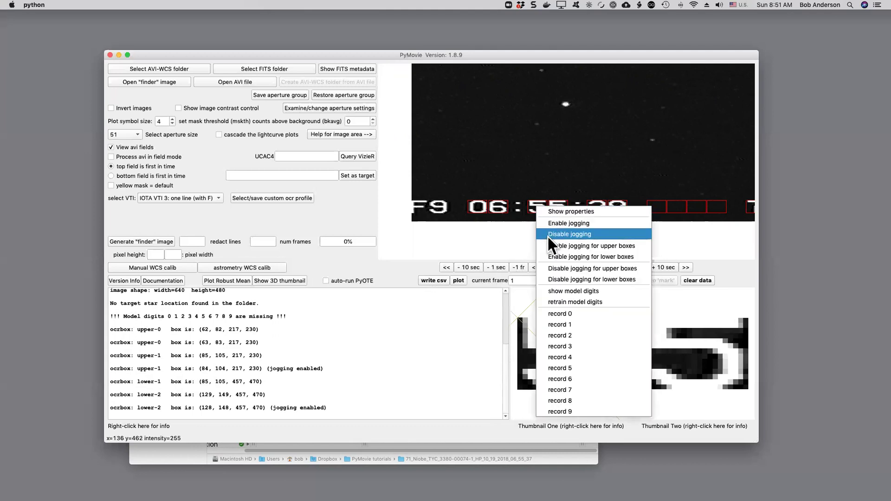
pyautogui.click(546, 233)
# Step: Jog the second lower 5 box into position, then disable its jogging
pyautogui.rightClick(557, 209)
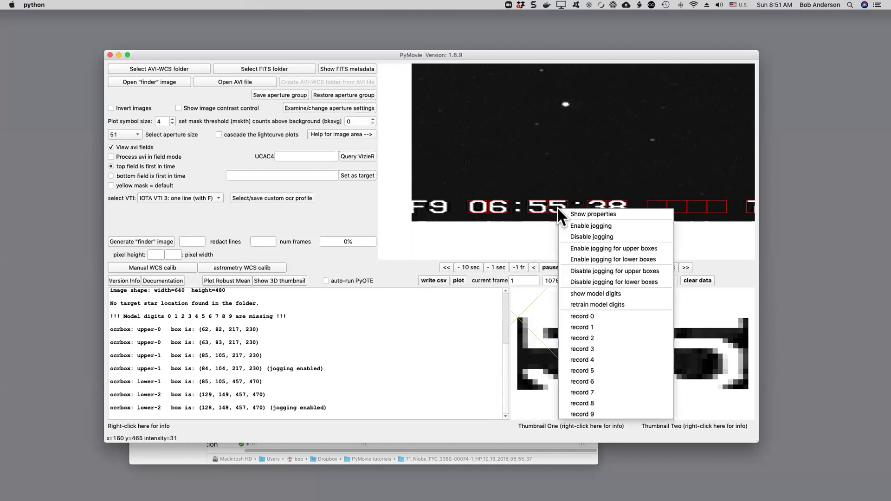
pyautogui.click(559, 210)
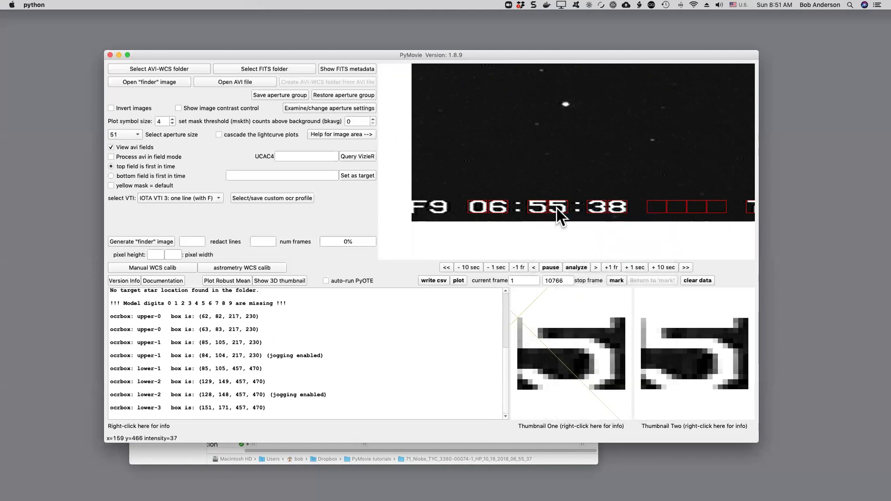
pyautogui.rightClick(556, 209)
pyautogui.click(567, 223)
pyautogui.rightClick(556, 208)
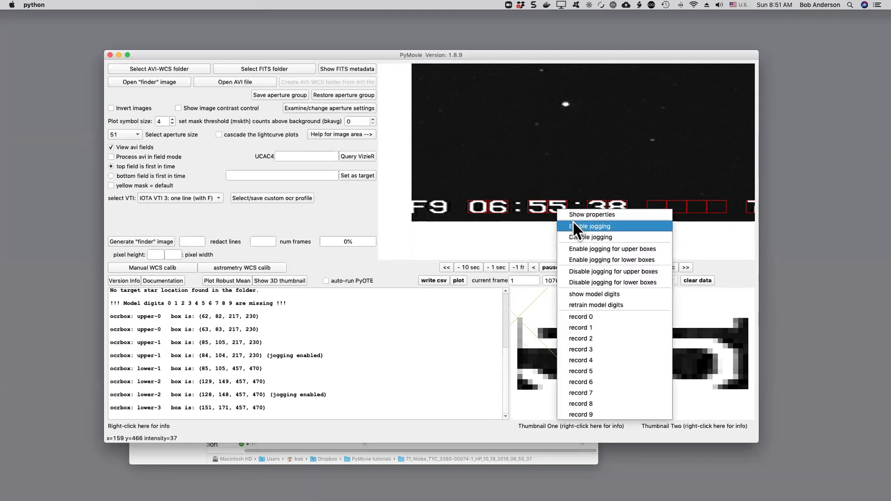
pyautogui.click(580, 234)
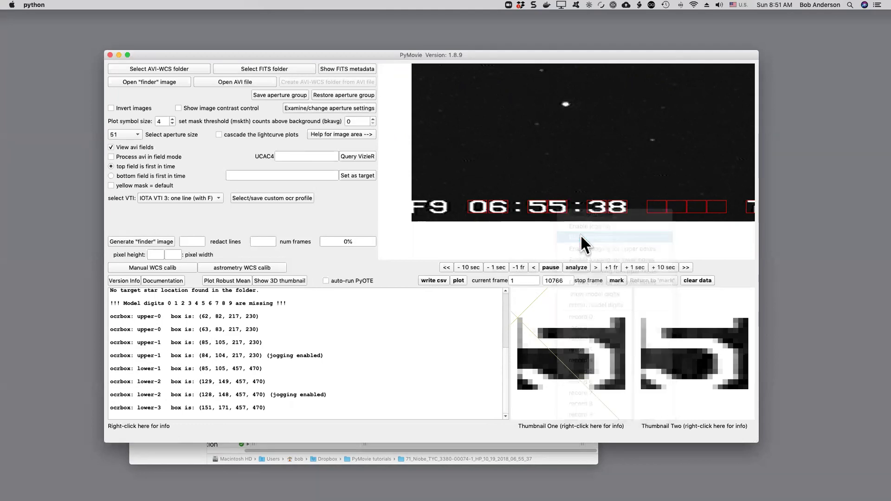
# Step: Log the lower-4 and lower-5 box properties over the 38 digits and enable jogging on lower-5
pyautogui.rightClick(599, 208)
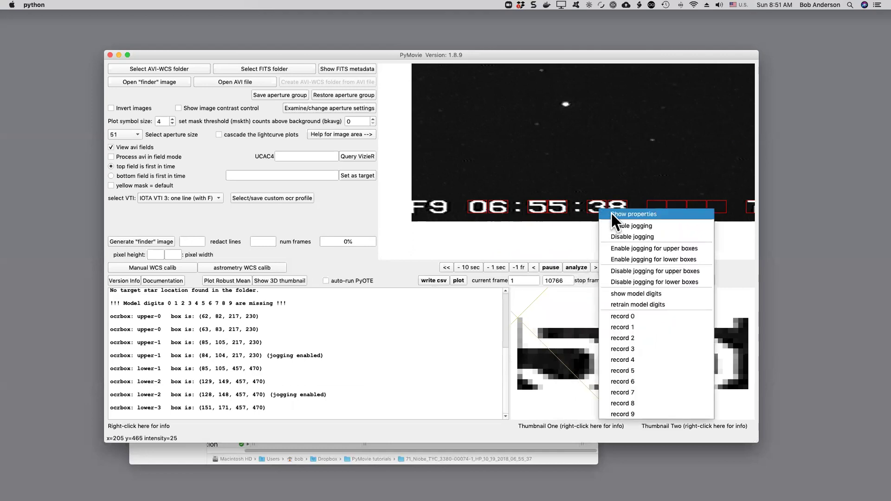
pyautogui.click(611, 212)
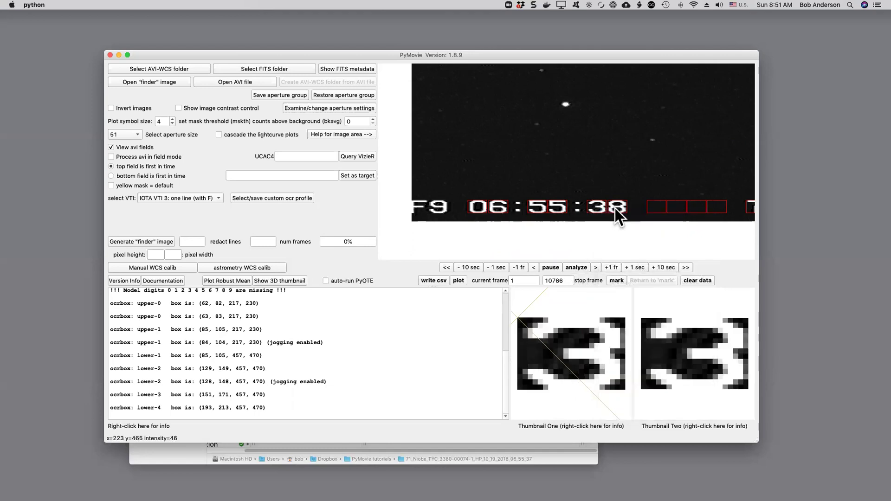
pyautogui.rightClick(615, 208)
pyautogui.click(625, 214)
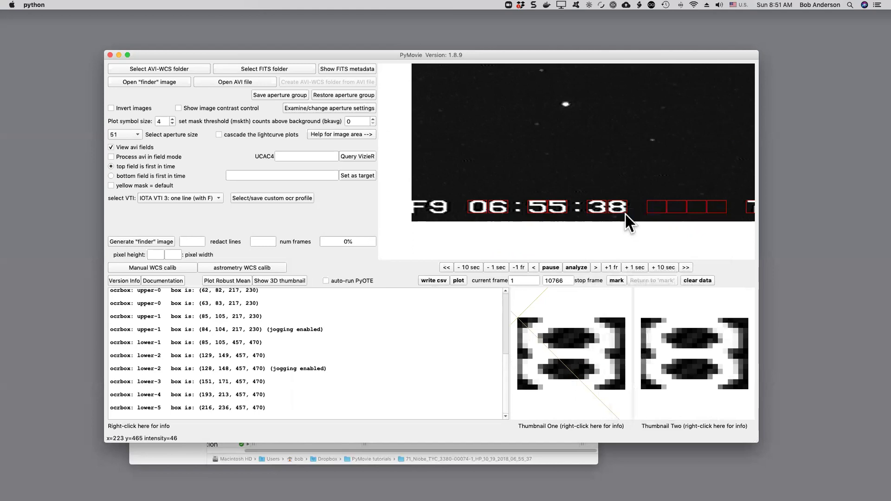
pyautogui.rightClick(614, 207)
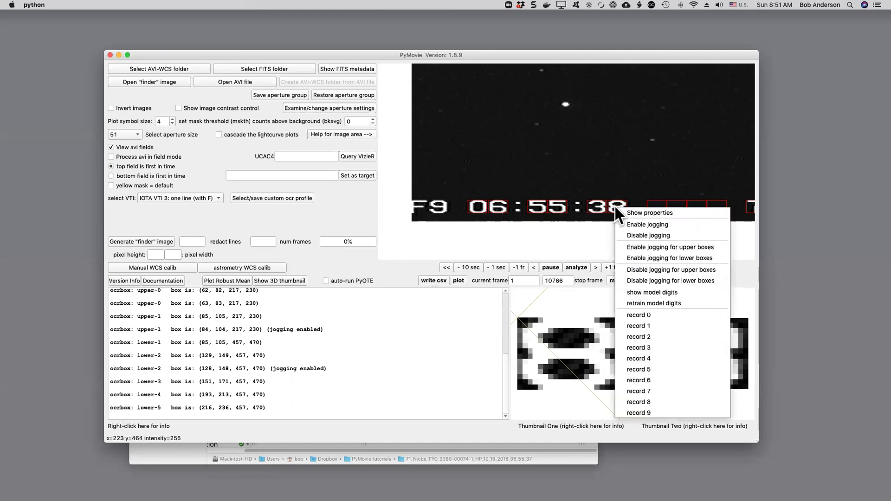
pyautogui.click(632, 225)
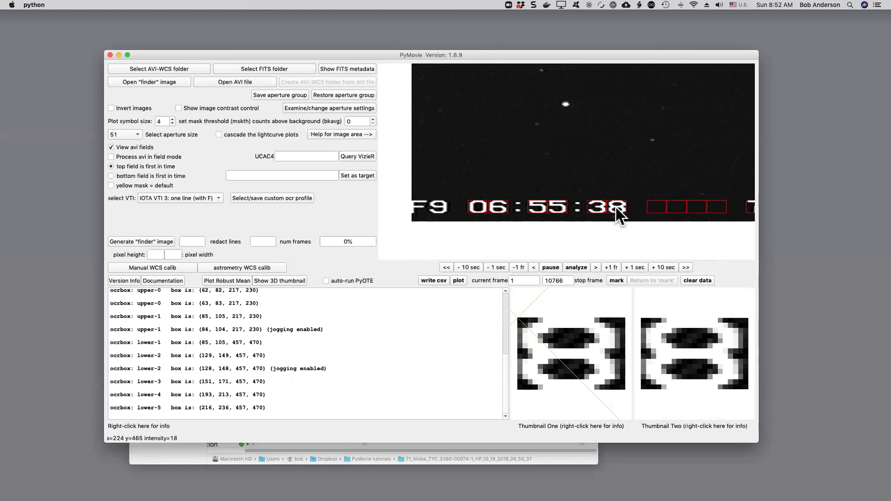
pyautogui.rightClick(616, 210)
pyautogui.click(620, 212)
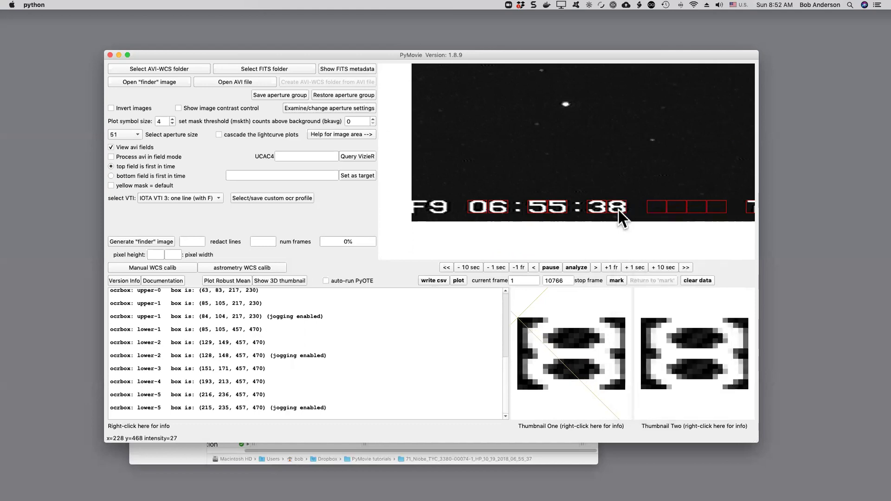
pyautogui.rightClick(617, 208)
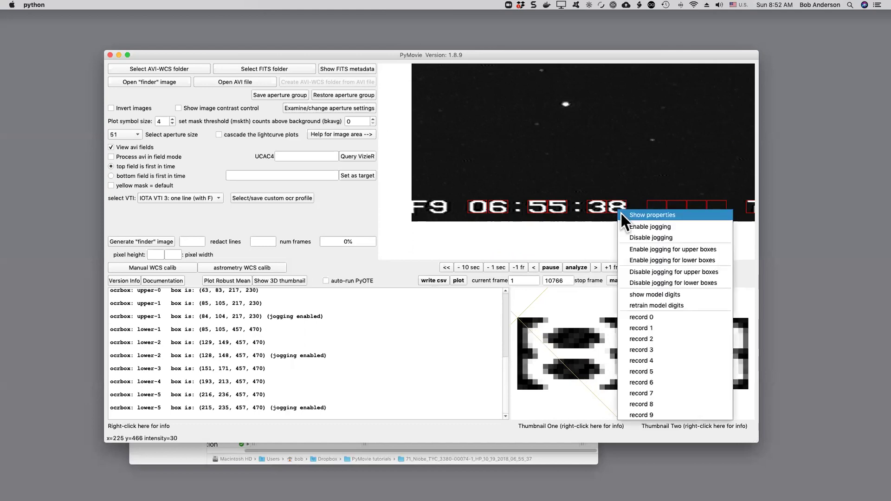
pyautogui.click(632, 237)
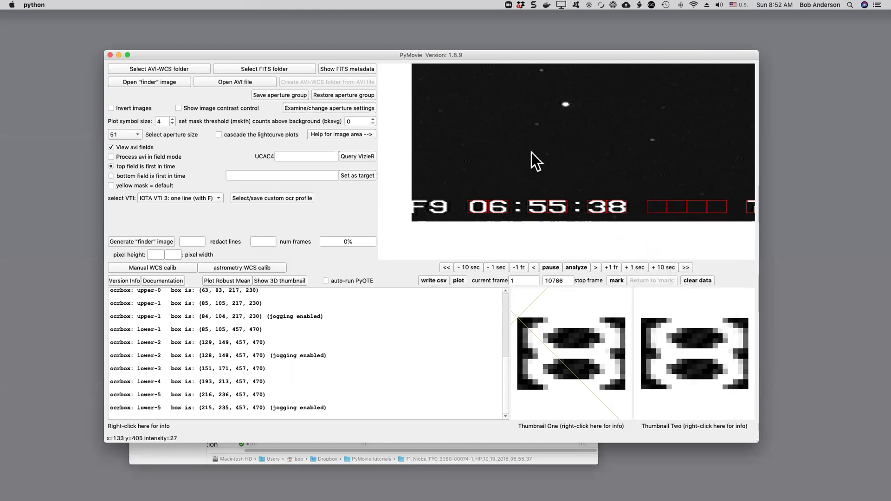
# Step: Show the whole video frame and record 0 and 6 as model digits
pyautogui.rightClick(482, 137)
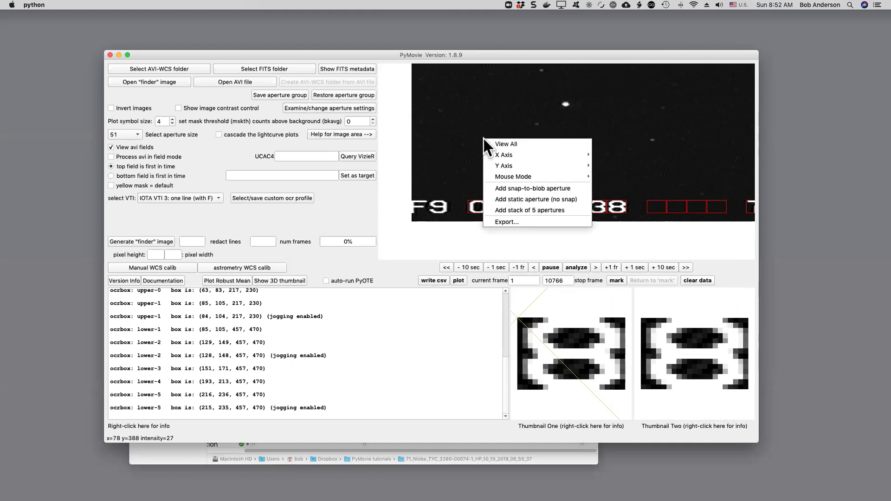
pyautogui.click(489, 141)
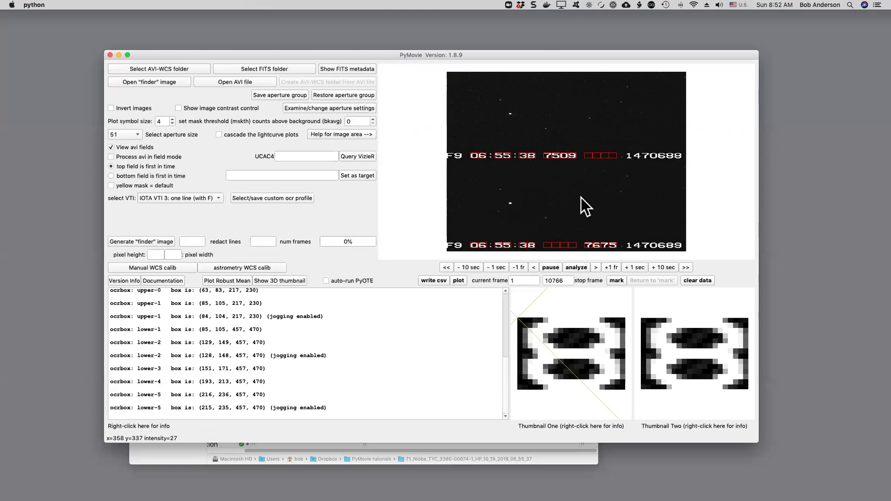
pyautogui.rightClick(474, 156)
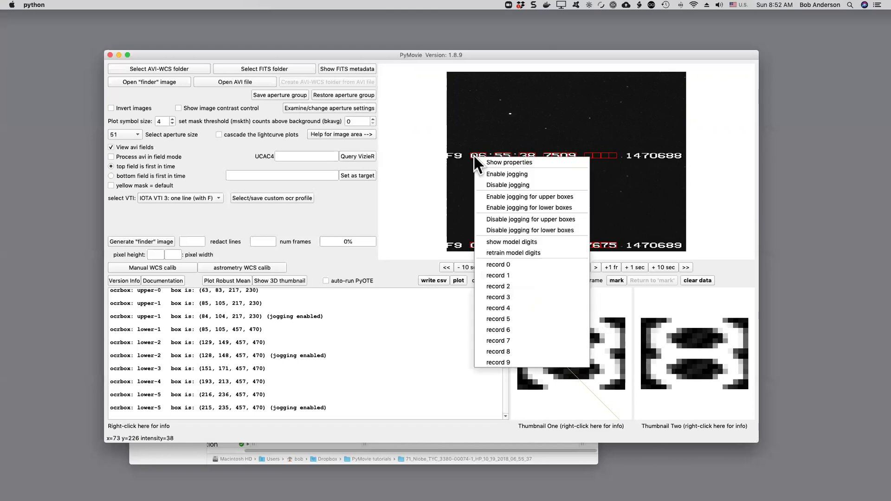
pyautogui.click(494, 264)
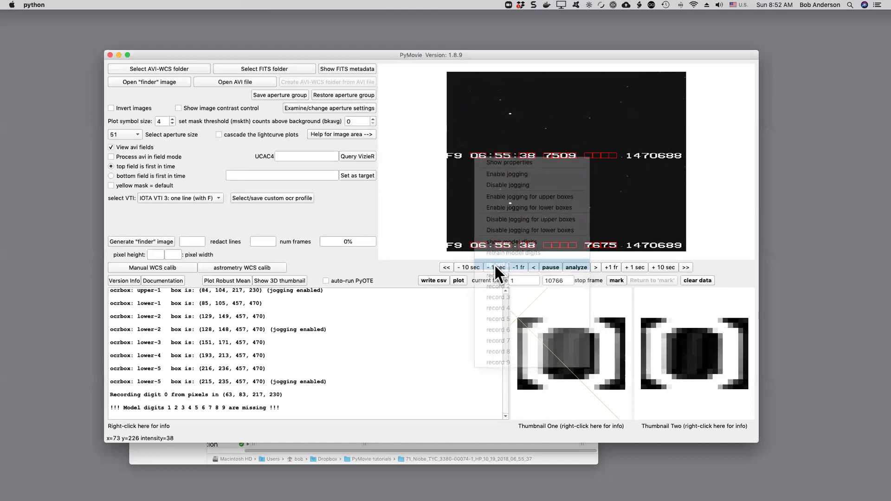
pyautogui.rightClick(479, 156)
pyautogui.click(486, 161)
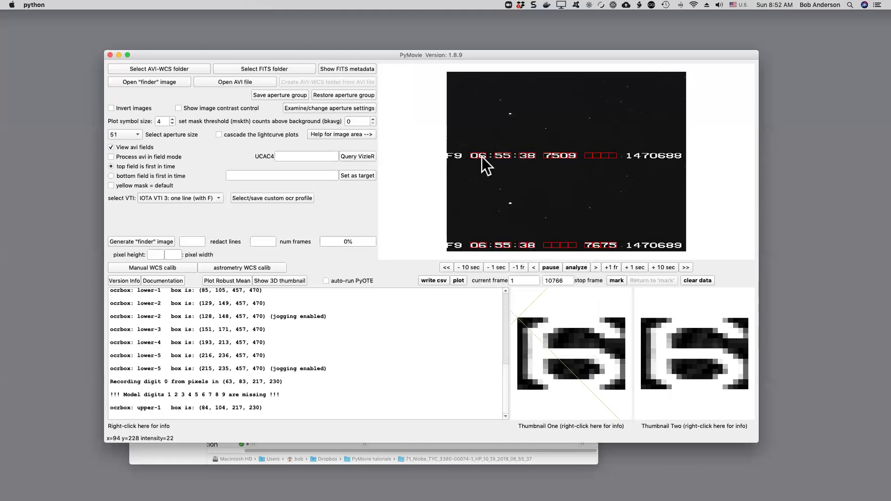
pyautogui.rightClick(483, 159)
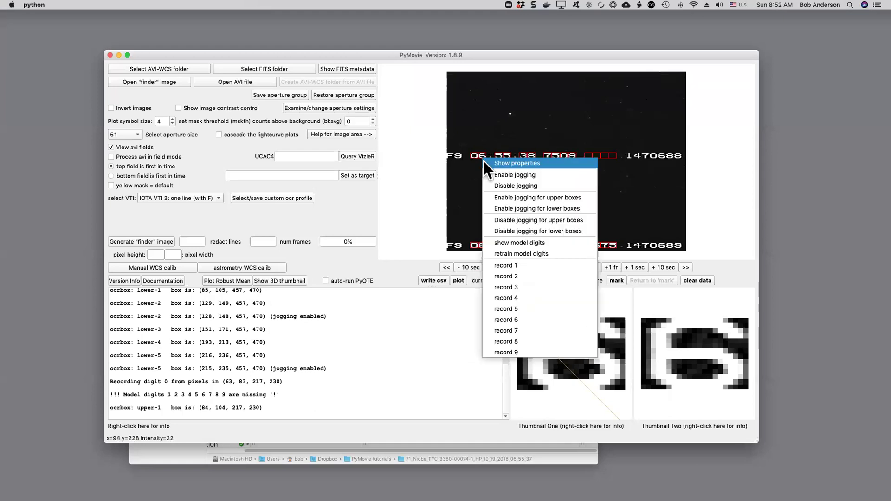
pyautogui.click(502, 318)
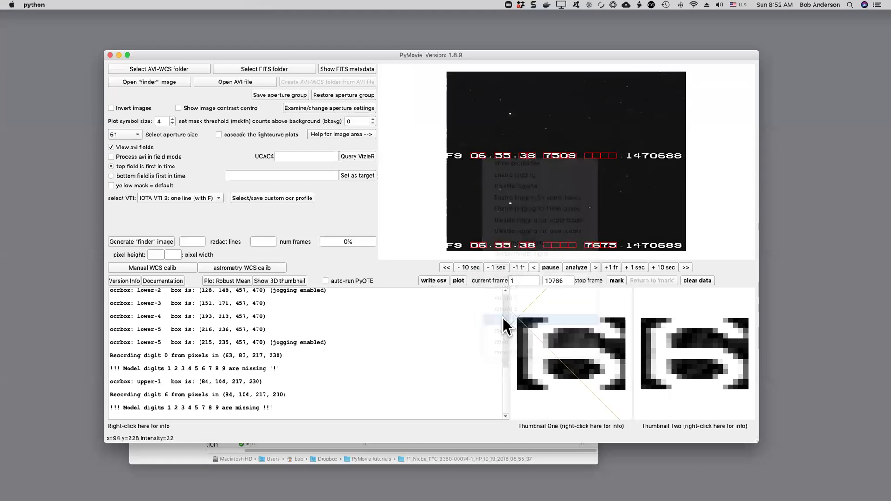
# Step: Log the upper-2 box's properties and enable jogging on it
pyautogui.rightClick(497, 158)
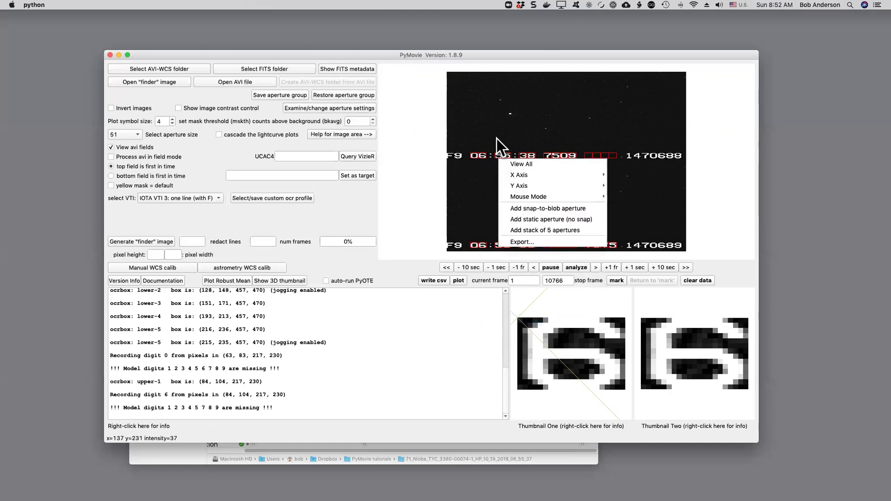
pyautogui.click(496, 138)
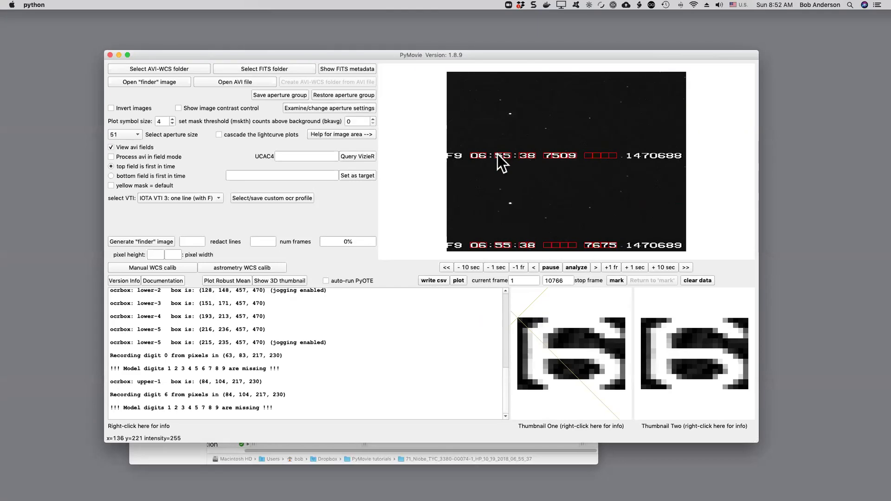
pyautogui.rightClick(498, 154)
pyautogui.click(504, 158)
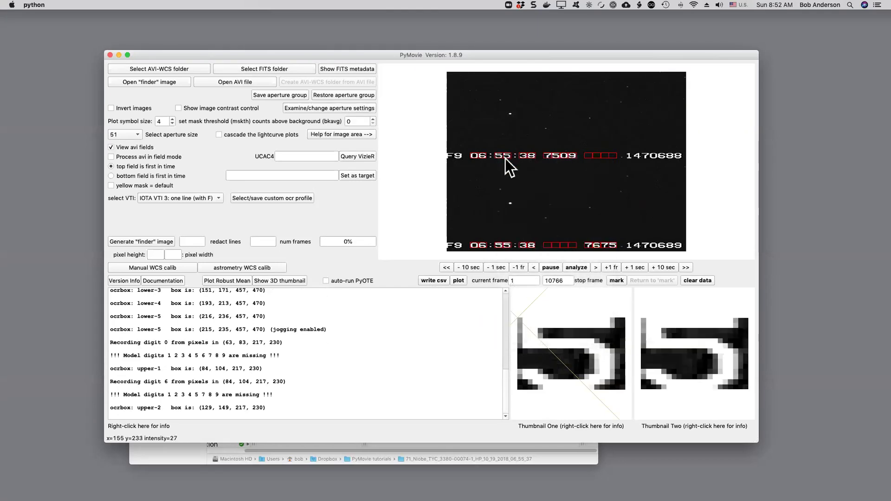
pyautogui.rightClick(498, 159)
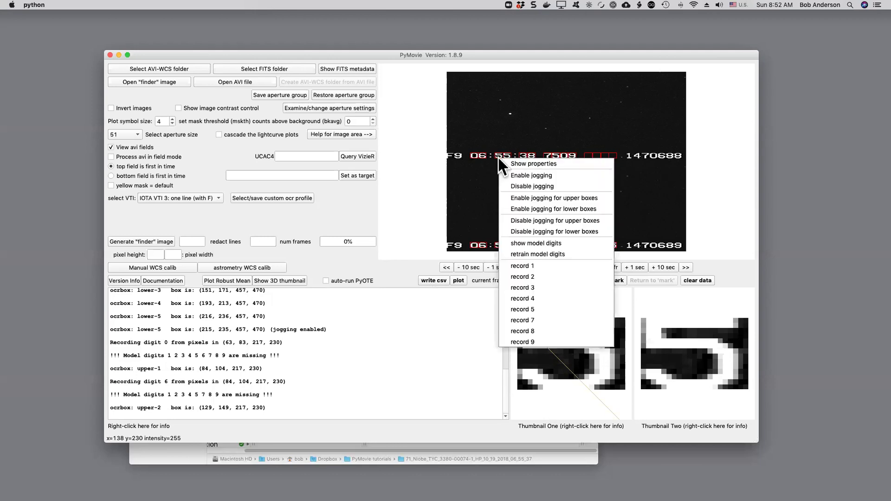
pyautogui.click(511, 176)
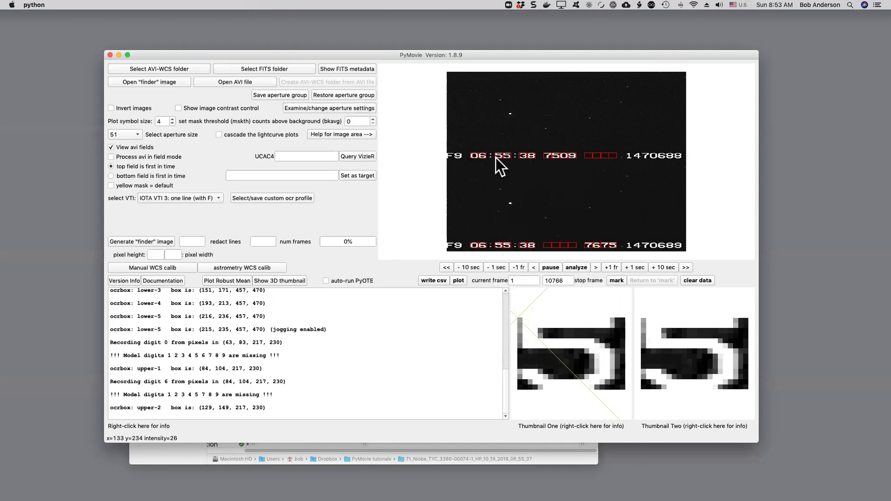
pyautogui.rightClick(499, 156)
pyautogui.click(499, 158)
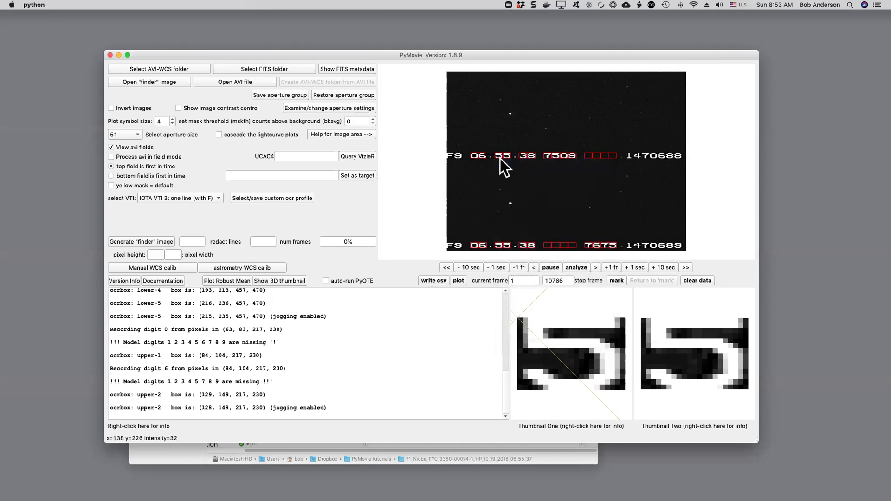
pyautogui.rightClick(496, 156)
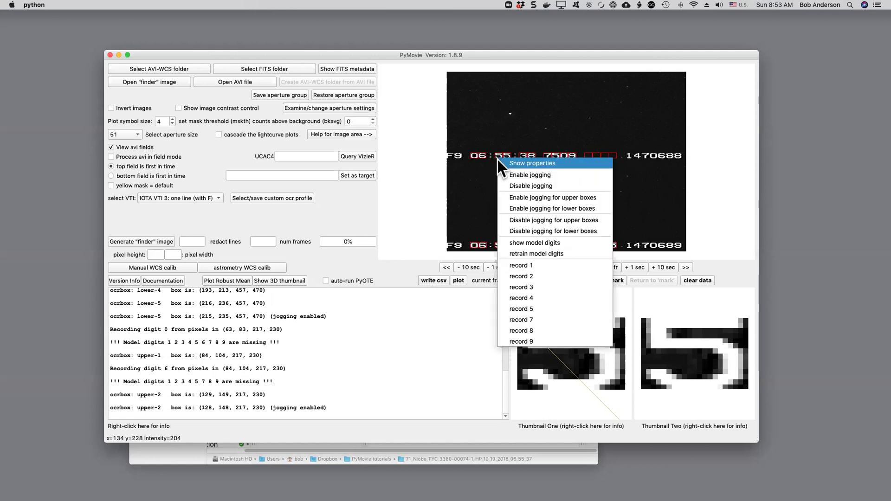
pyautogui.click(503, 168)
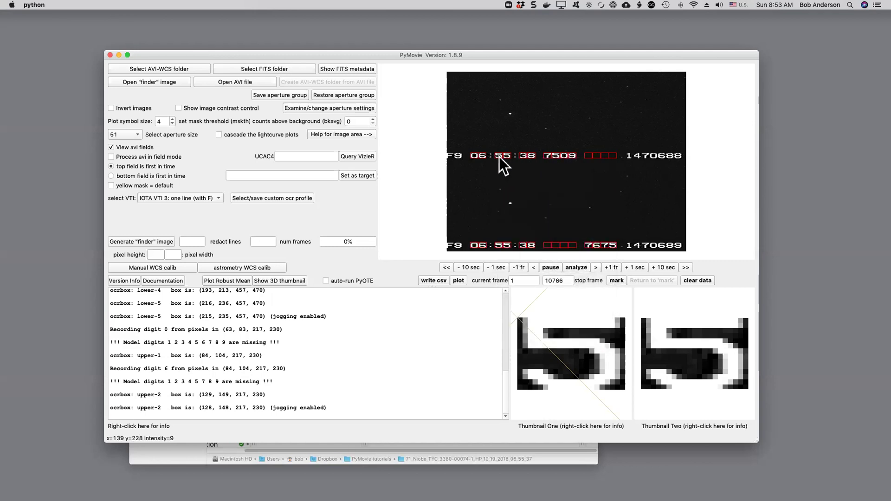
# Step: Record 5, 7, 9 and 8 as model digits from the upper OCR boxes
pyautogui.rightClick(499, 156)
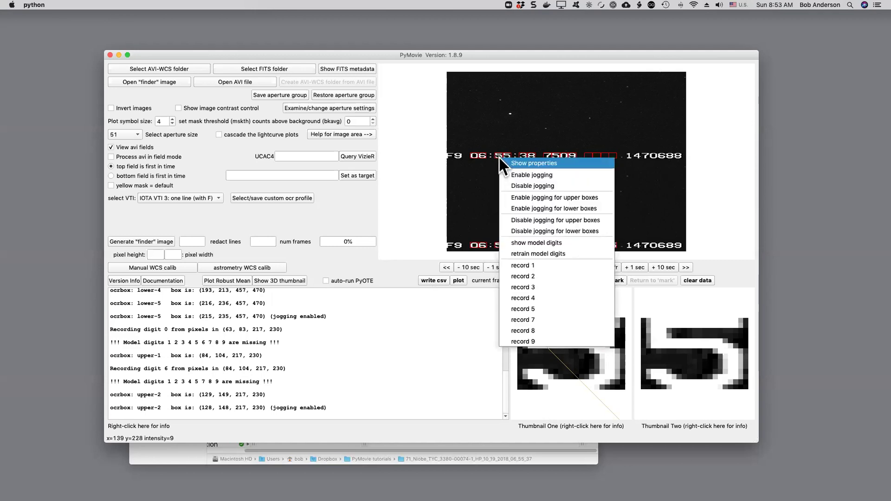
pyautogui.click(518, 306)
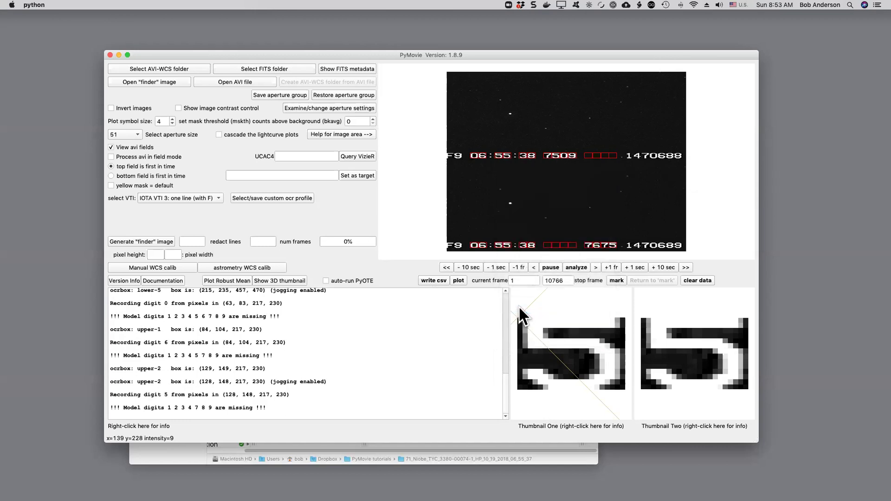
pyautogui.rightClick(548, 155)
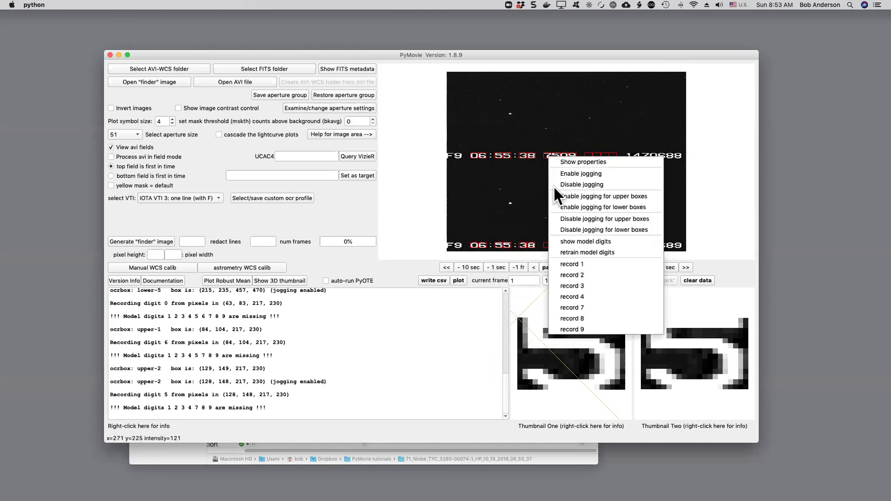
pyautogui.click(568, 307)
pyautogui.rightClick(572, 158)
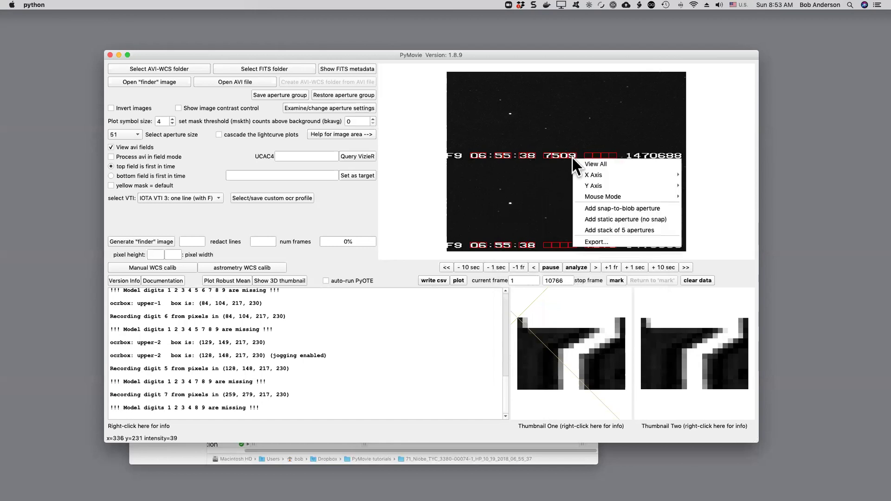
pyautogui.click(571, 166)
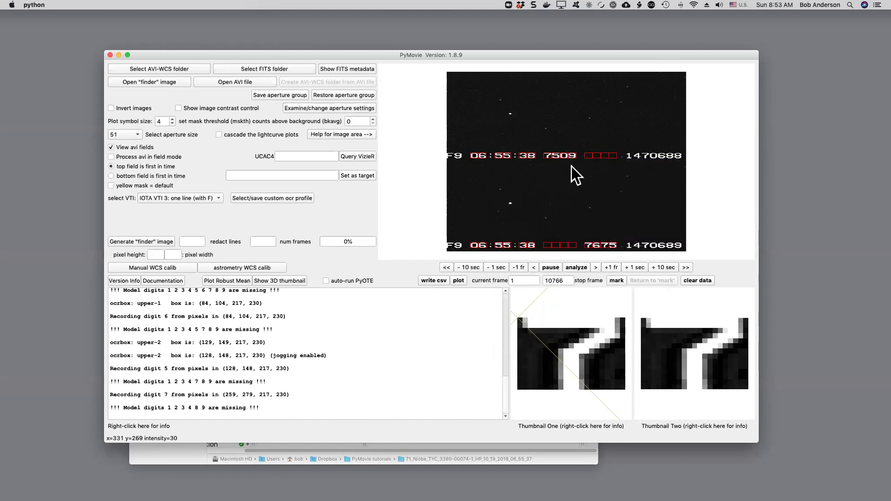
pyautogui.rightClick(570, 155)
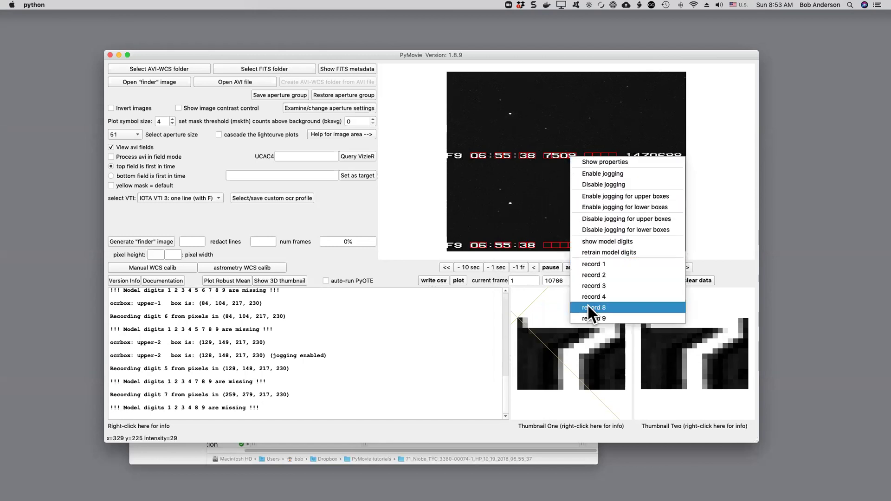
pyautogui.click(589, 318)
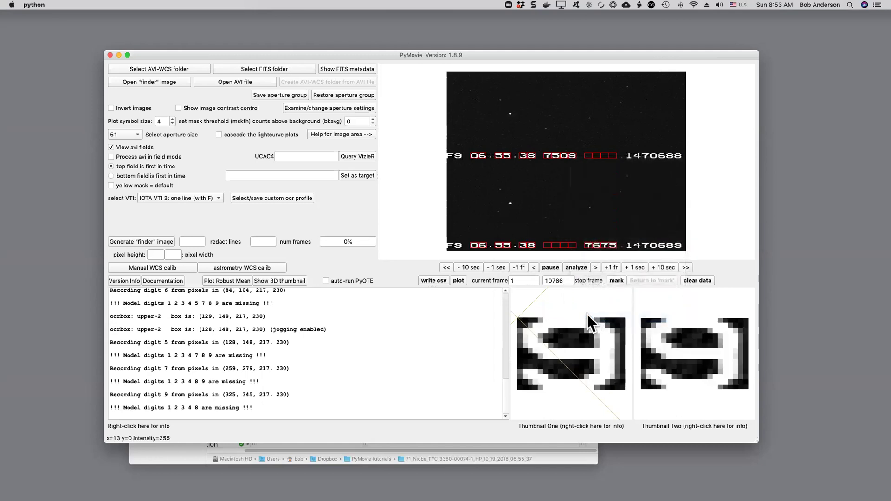
pyautogui.rightClick(531, 157)
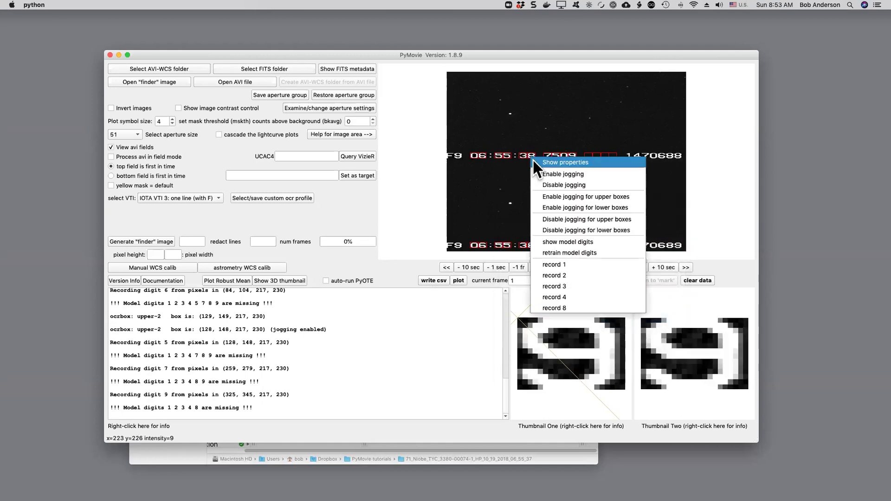
pyautogui.click(554, 307)
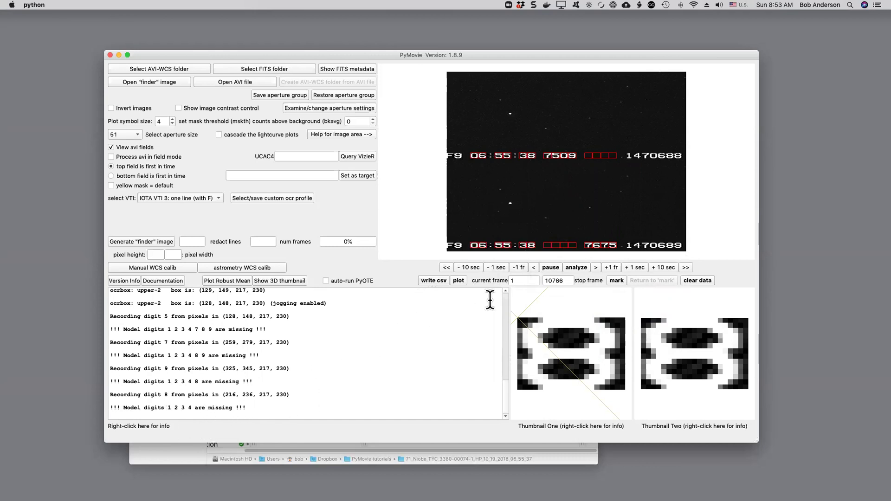
# Step: Record model digits 3, 2 and 1, stepping one frame forward between each
pyautogui.rightClick(522, 159)
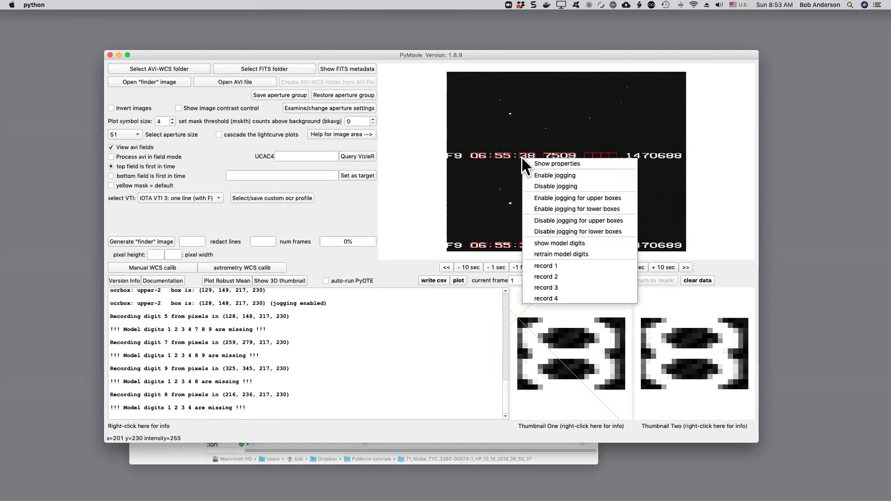
pyautogui.click(536, 288)
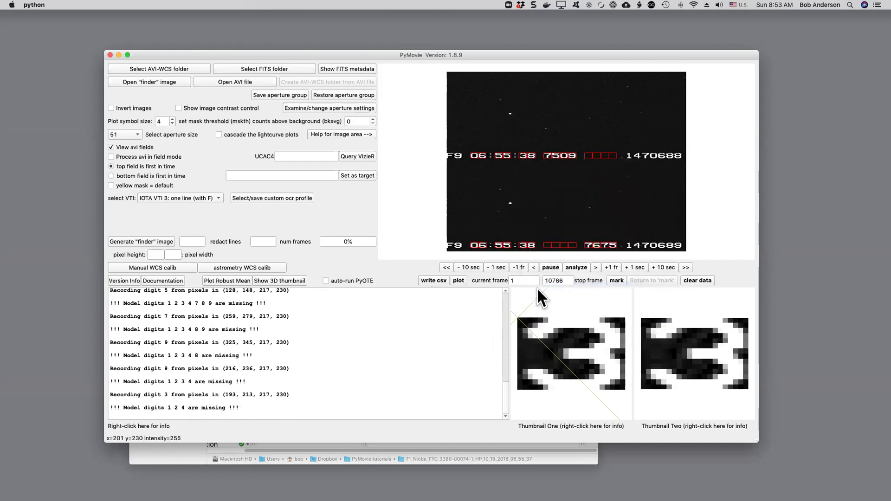
pyautogui.click(612, 267)
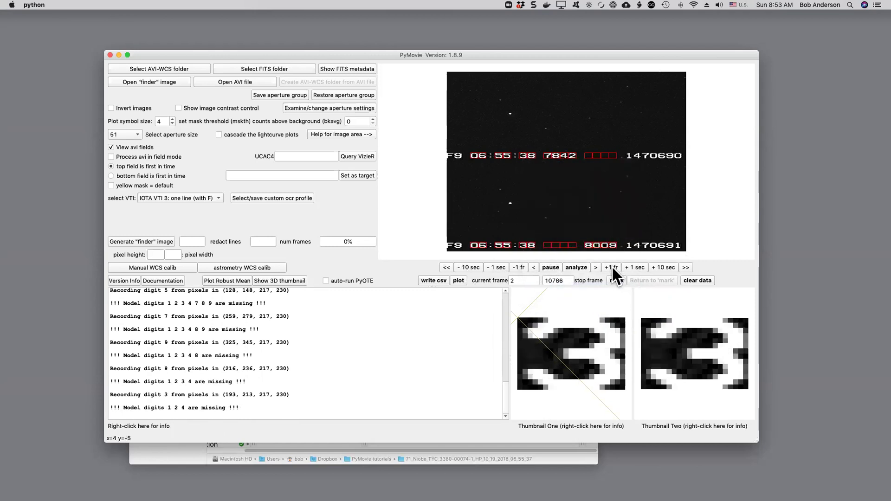
pyautogui.rightClick(570, 156)
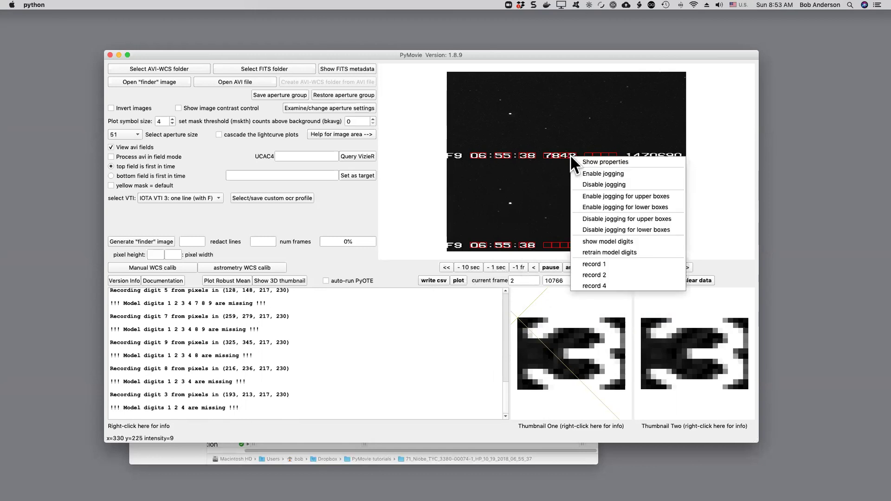
pyautogui.click(585, 275)
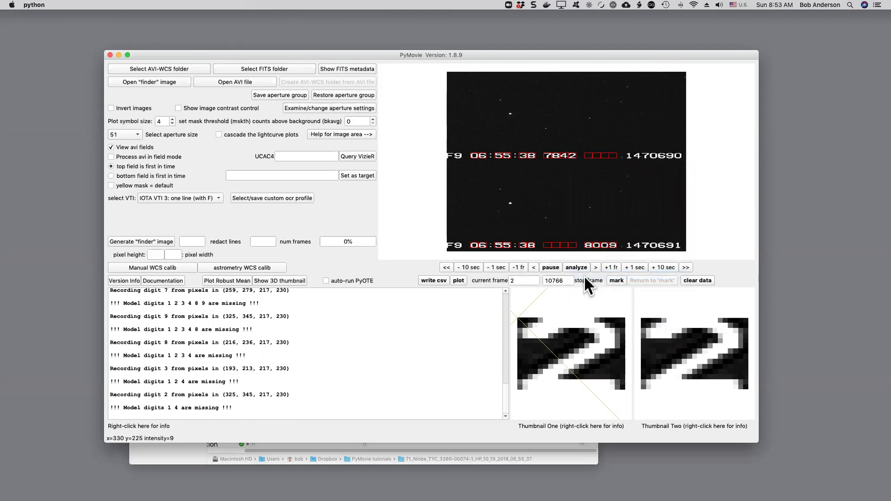
pyautogui.click(609, 267)
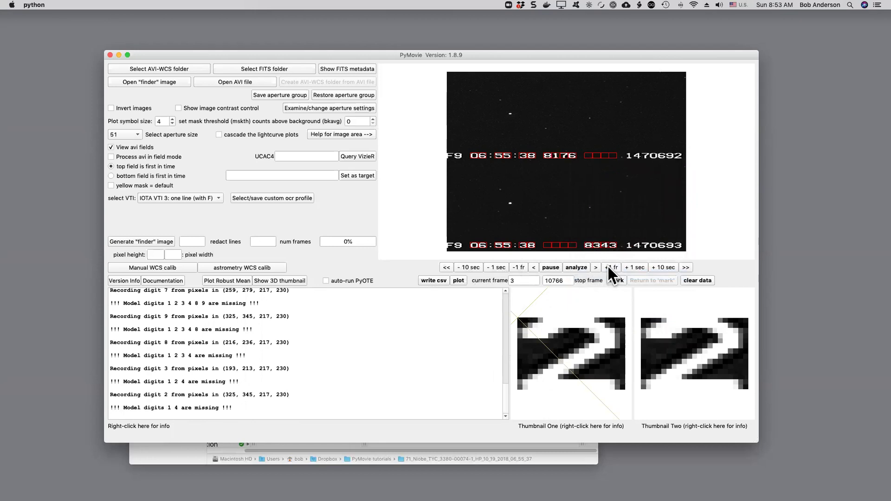
pyautogui.rightClick(555, 156)
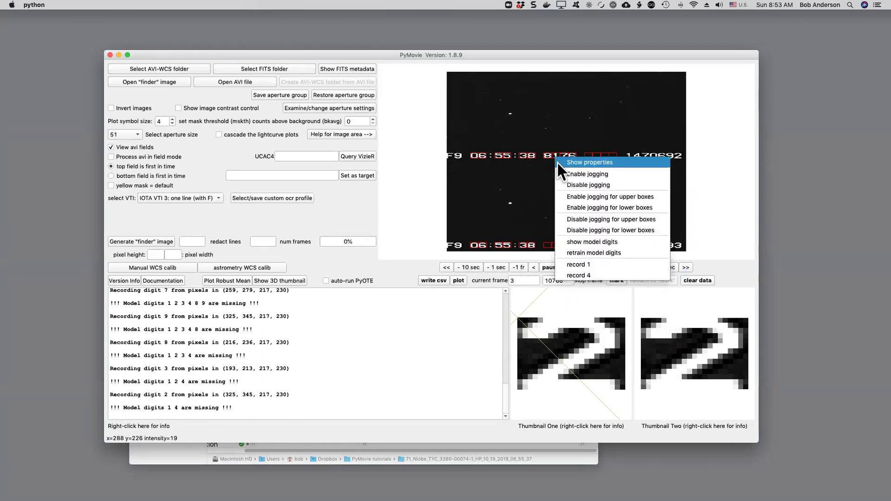
pyautogui.click(570, 263)
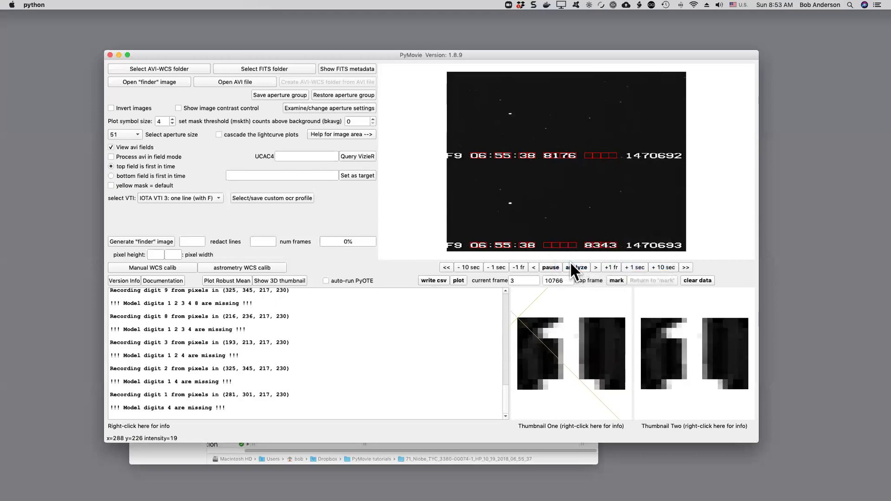
pyautogui.click(611, 264)
pyautogui.click(610, 266)
pyautogui.rightClick(564, 156)
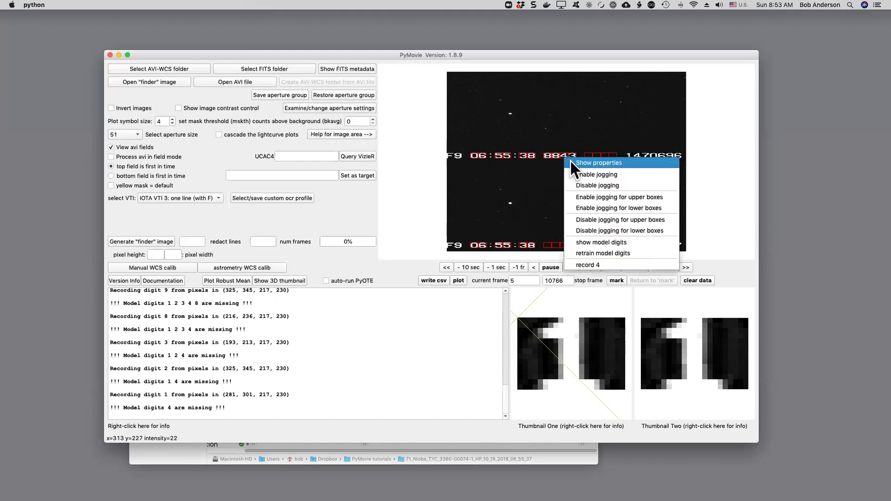
# Step: Record digit 4 to finish training, then display model digits 0 through 9
pyautogui.click(579, 265)
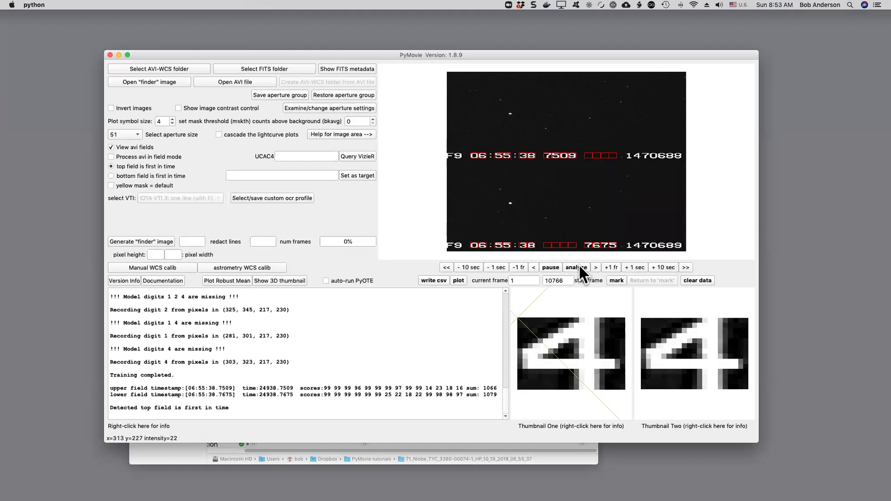
pyautogui.rightClick(547, 157)
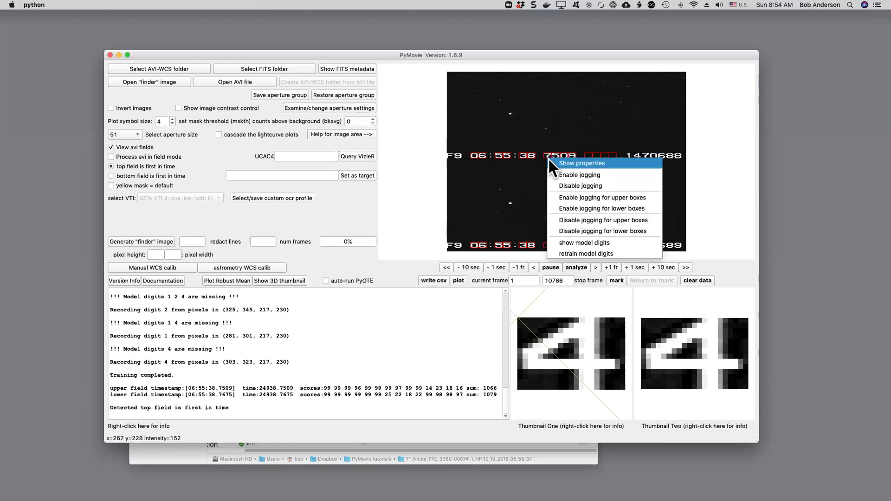
pyautogui.click(578, 243)
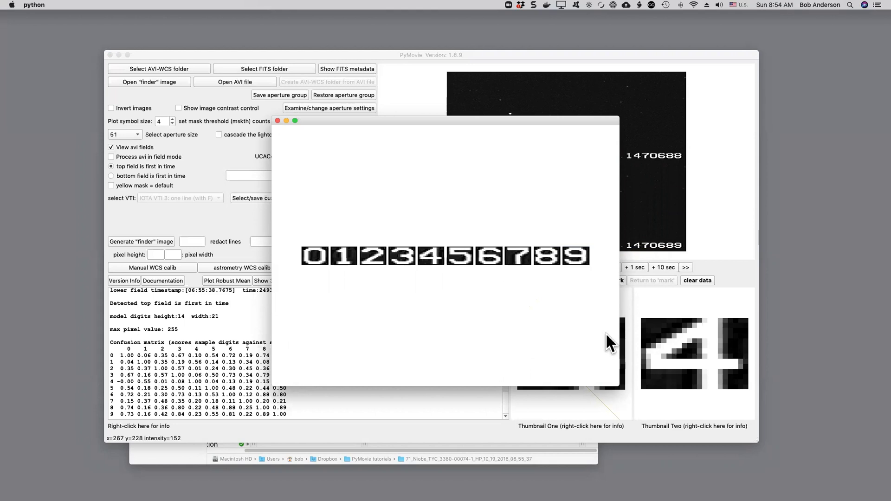
# Step: Close the model digits window and advance one frame to read timestamps 06:55:38.7842 and 06:55:38.8009
pyautogui.click(277, 121)
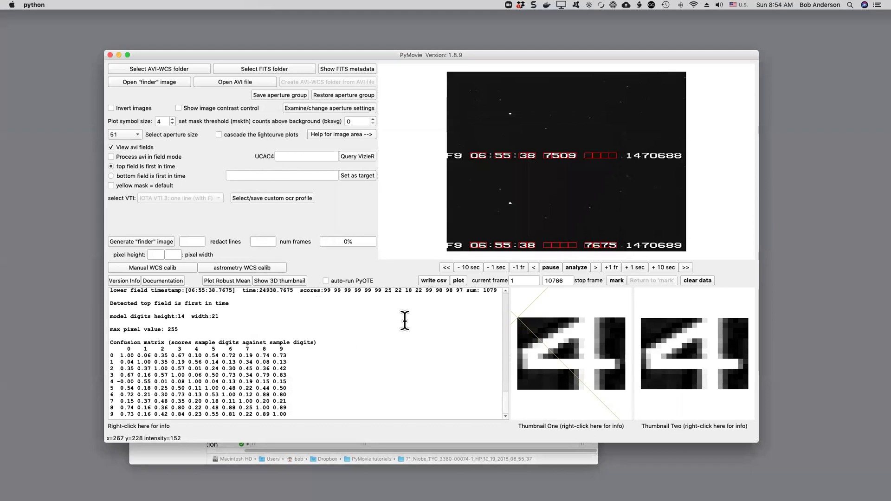
pyautogui.click(610, 268)
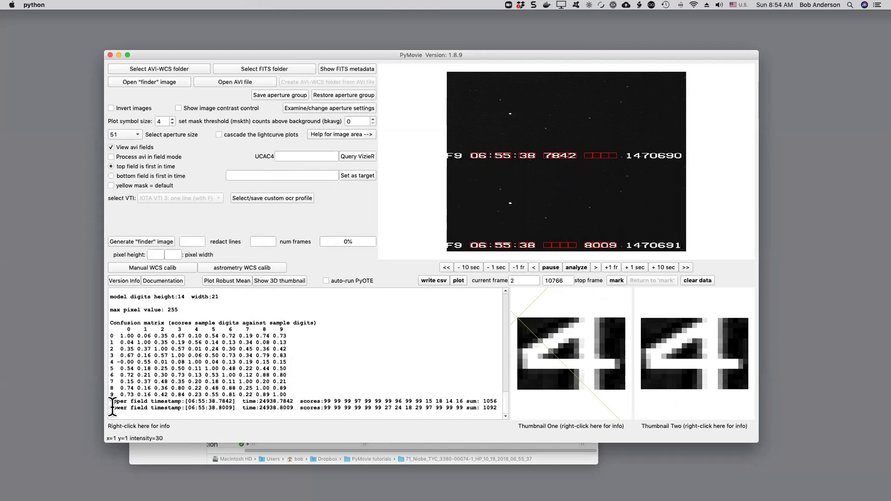
pyautogui.moveTo(112, 407); pyautogui.dragTo(314, 393)
pyautogui.click(322, 381)
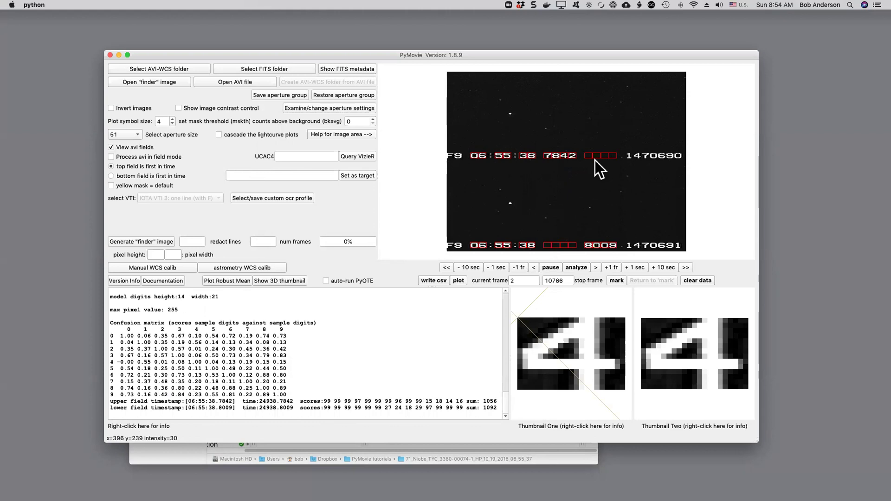
pyautogui.click(170, 452)
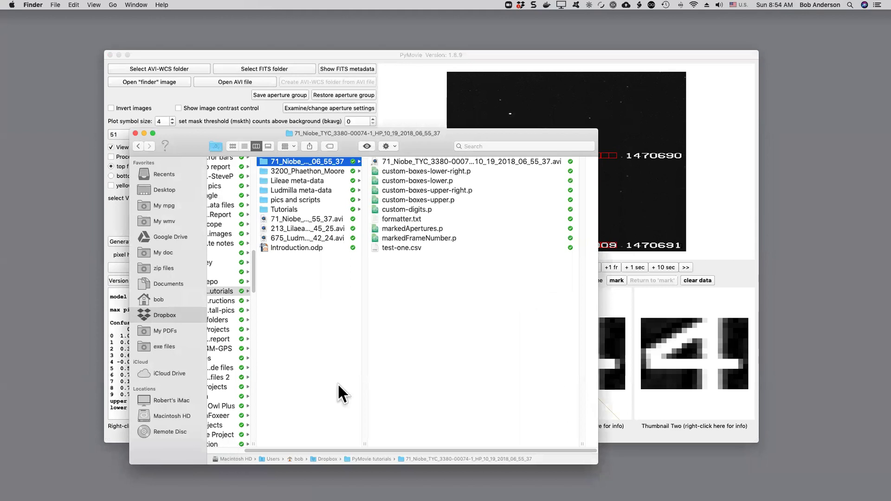
pyautogui.click(416, 171)
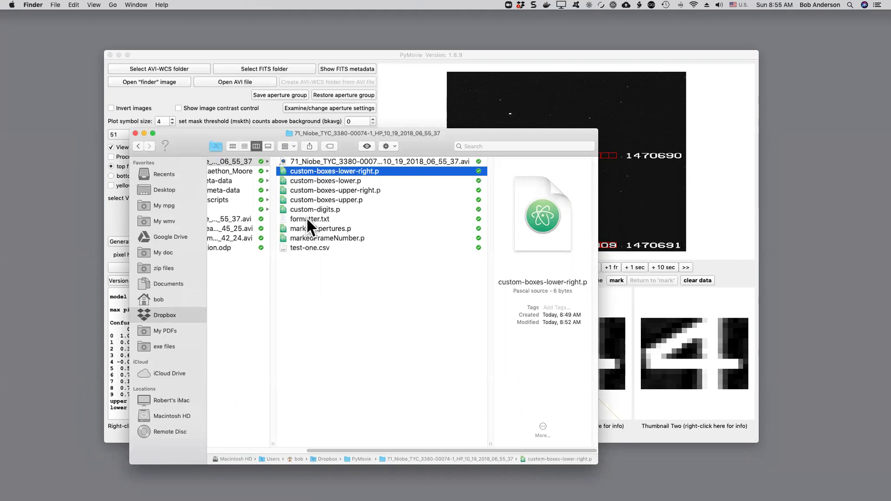
pyautogui.keyDown('shift'); pyautogui.click(305, 218); pyautogui.keyUp('shift')
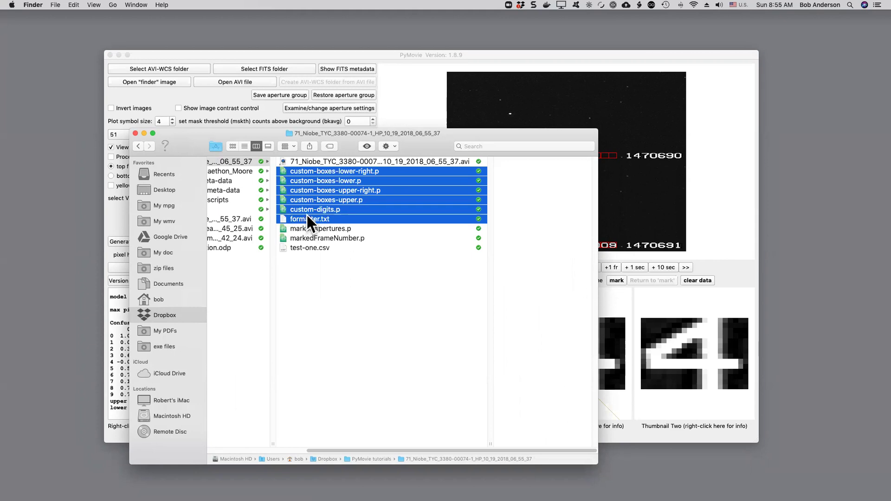
pyautogui.click(418, 240)
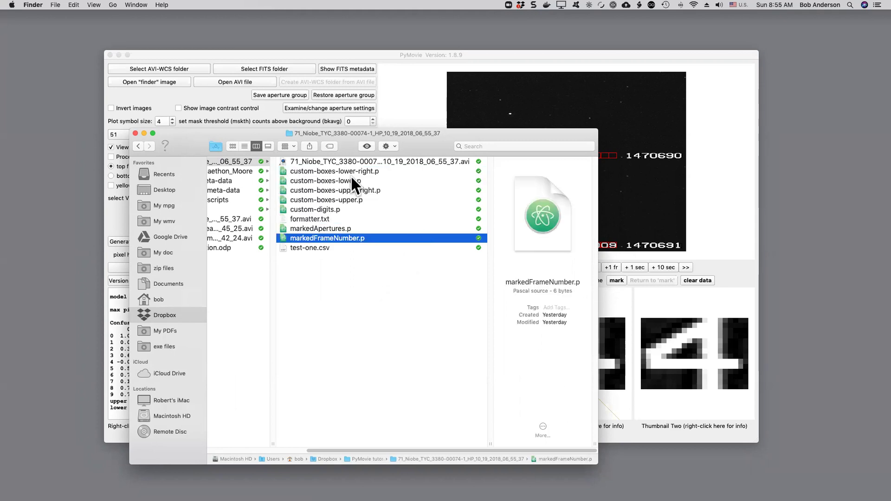
pyautogui.click(349, 52)
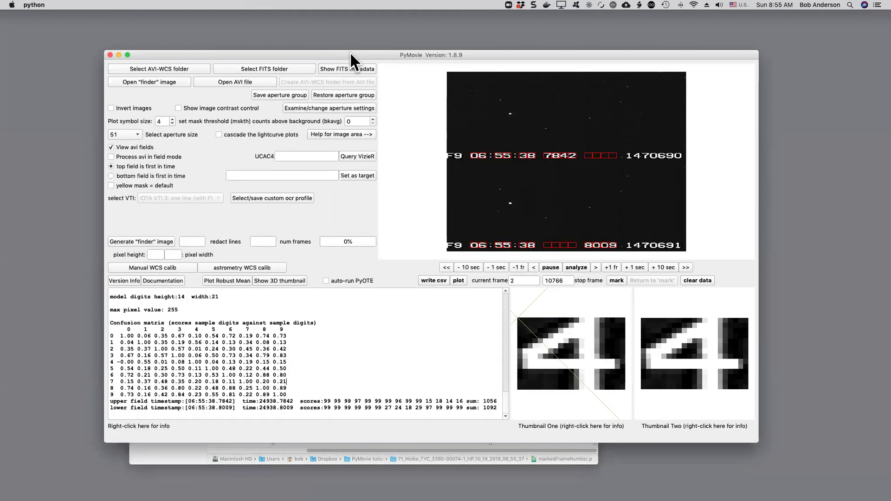
# Step: Add the current OCR profile to the custom list as 'Test one' and close the dialog
pyautogui.click(269, 198)
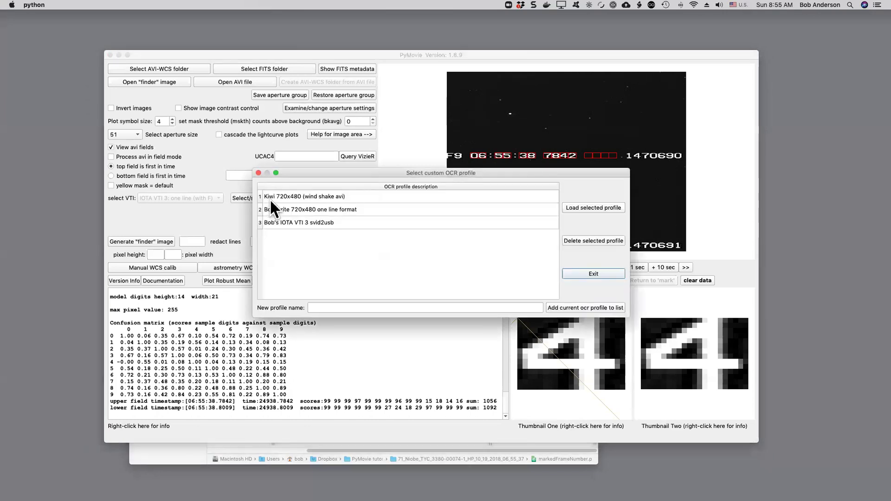
pyautogui.click(313, 308)
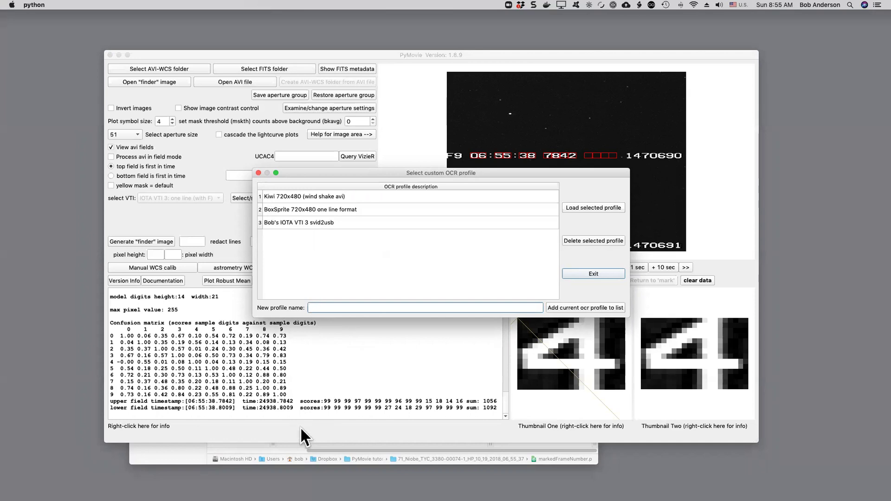
pyautogui.write('Test one')
pyautogui.click(574, 307)
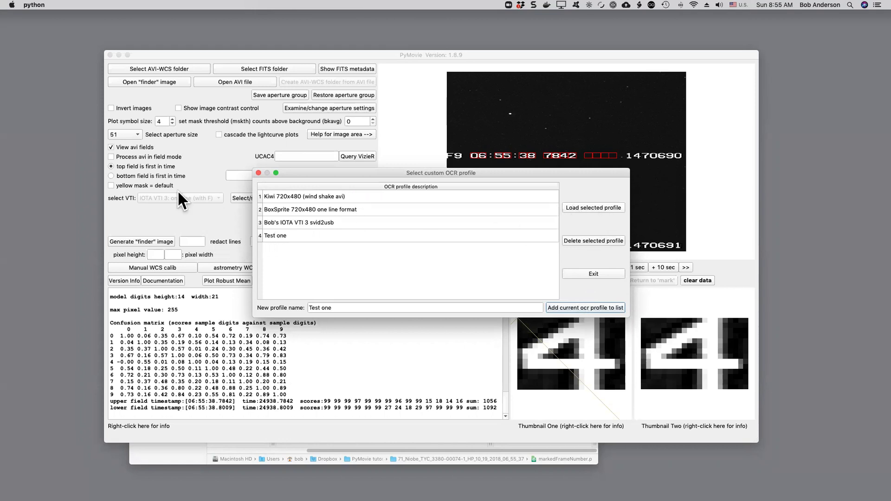
pyautogui.click(259, 173)
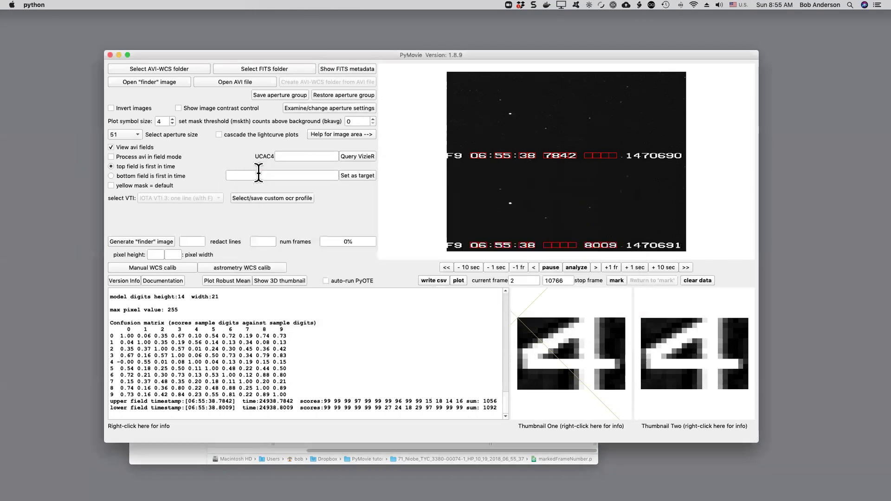